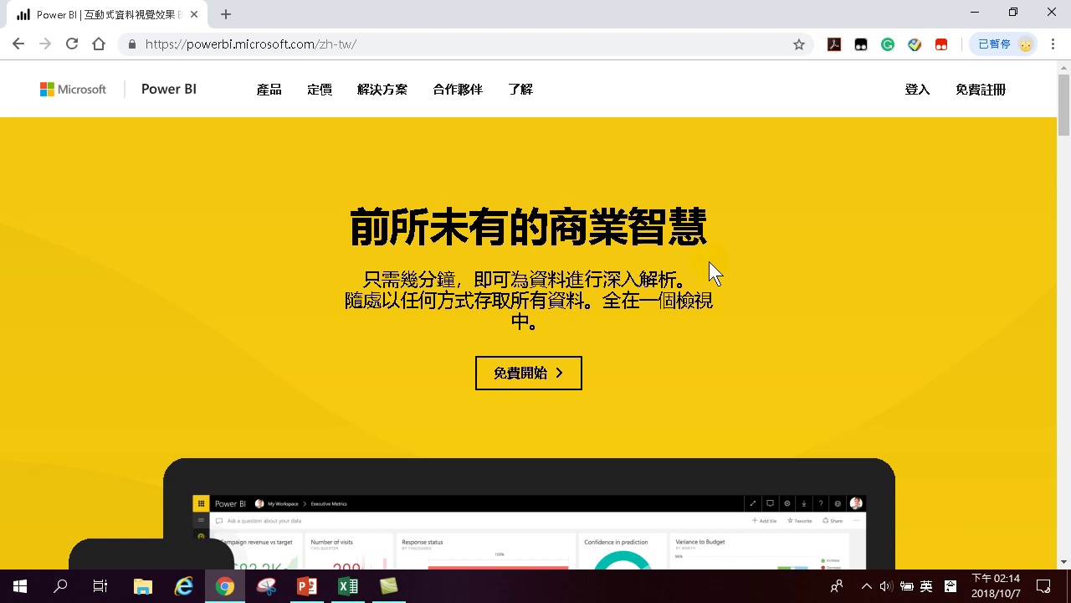
View the dashboards on the Power BI home page, switch to 超市範例.xlsx in Excel and review the first order's fields on the 訂單 sheet.
scroll(710, 262, "down", 3)
scroll(709, 271, "down", 1)
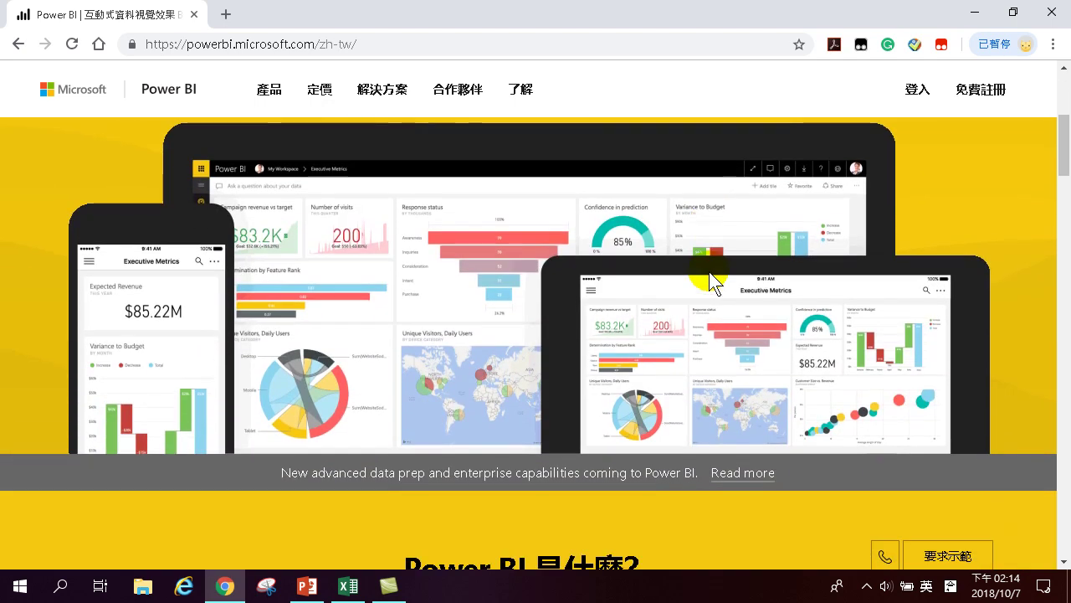
key("alt+Tab")
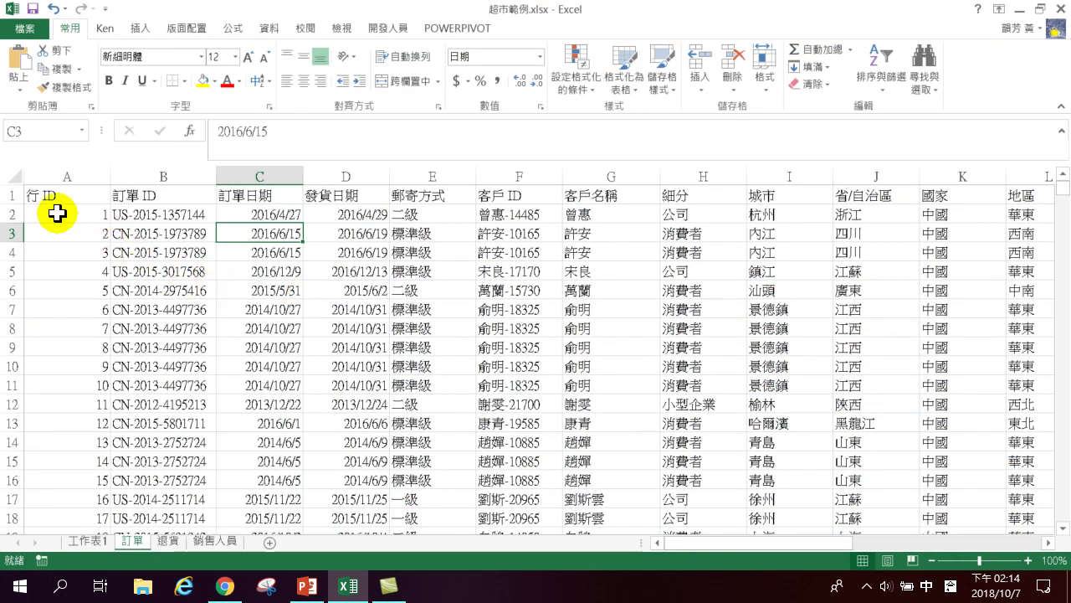
left_click(14, 213)
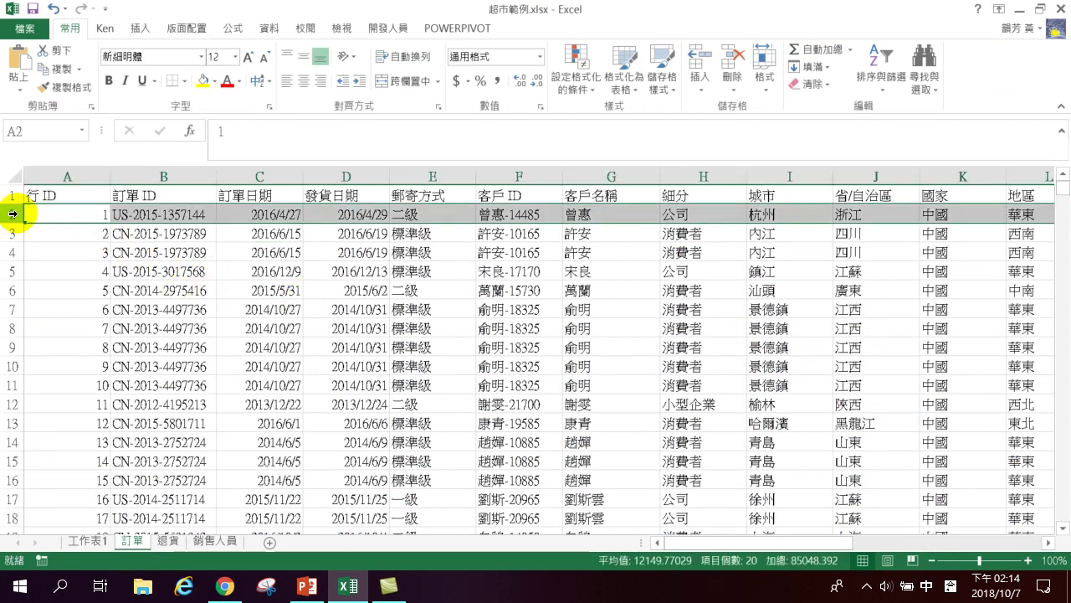
left_click(138, 216)
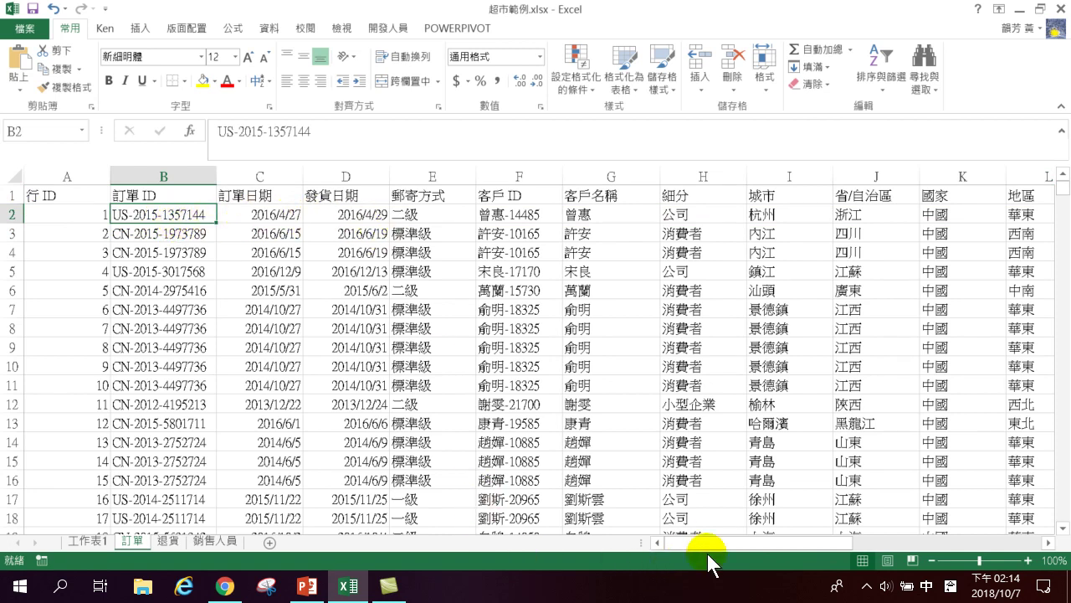
left_click_drag(709, 539, 955, 540)
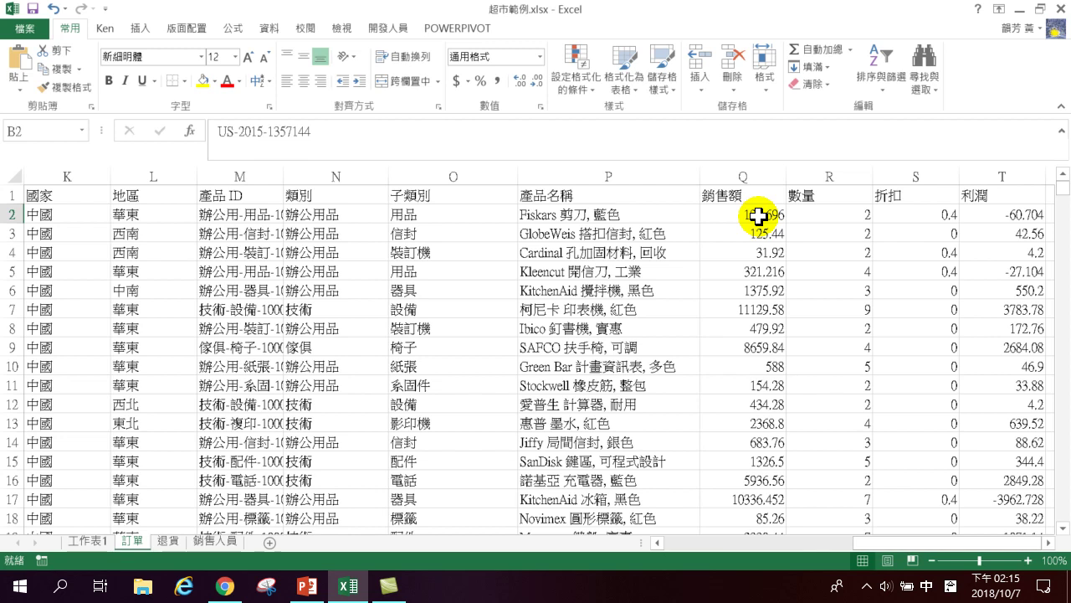
left_click(406, 219)
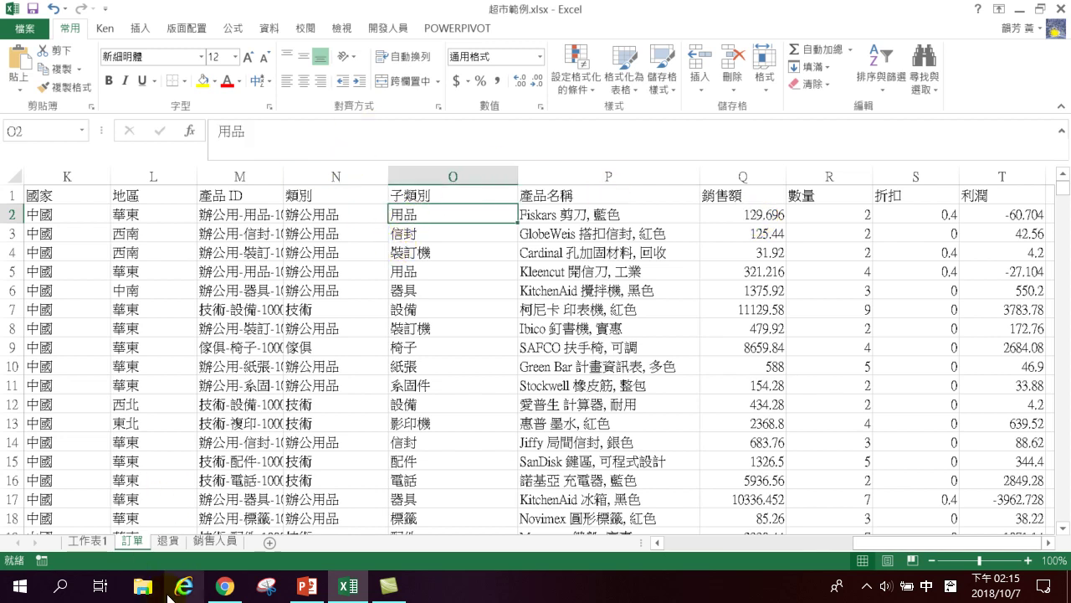
Add the 利潤 field to the pivot table on 工作表1 and review the monthly figures for 2013 and 2014.
left_click(87, 540)
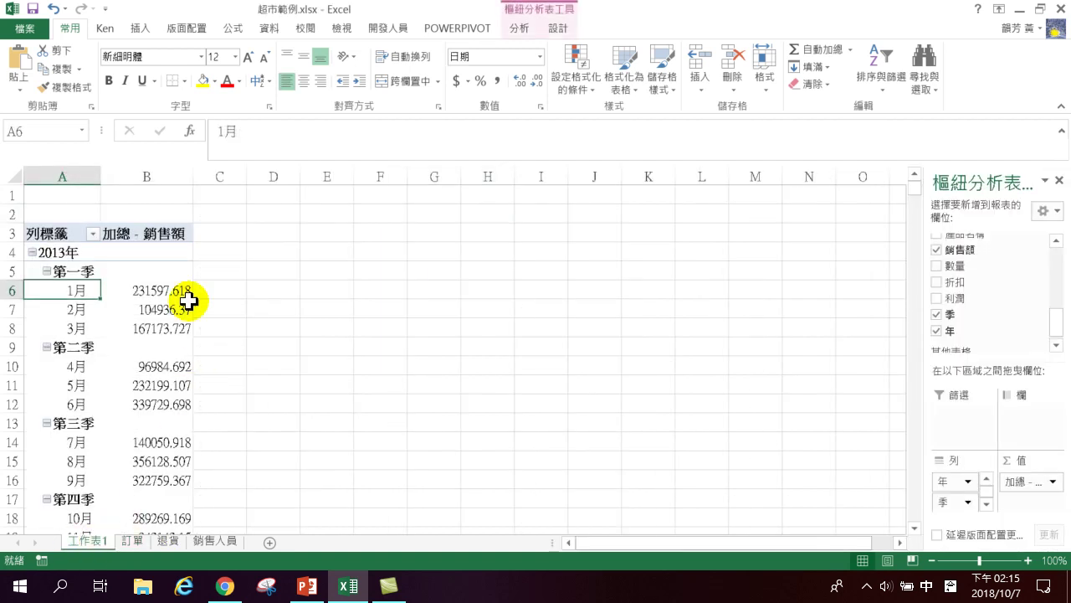
mouse_move(167, 307)
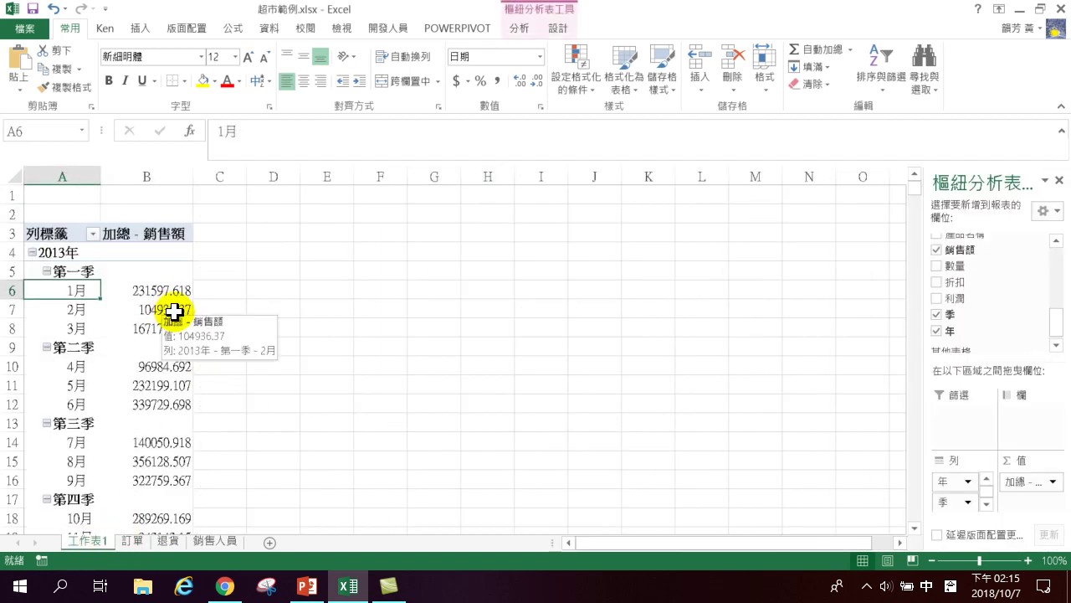
left_click(938, 298)
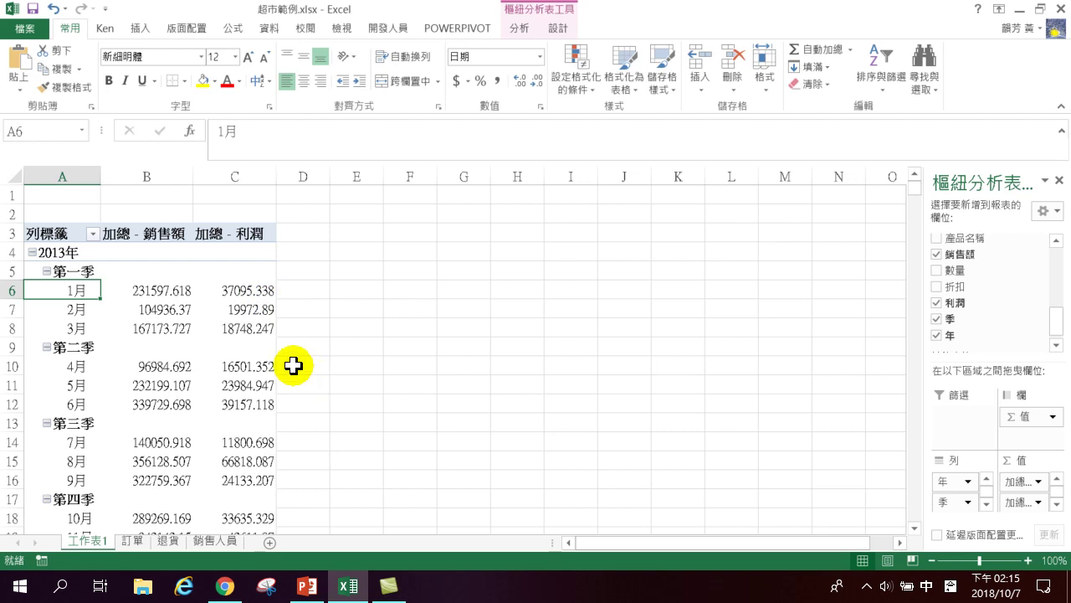
mouse_move(226, 361)
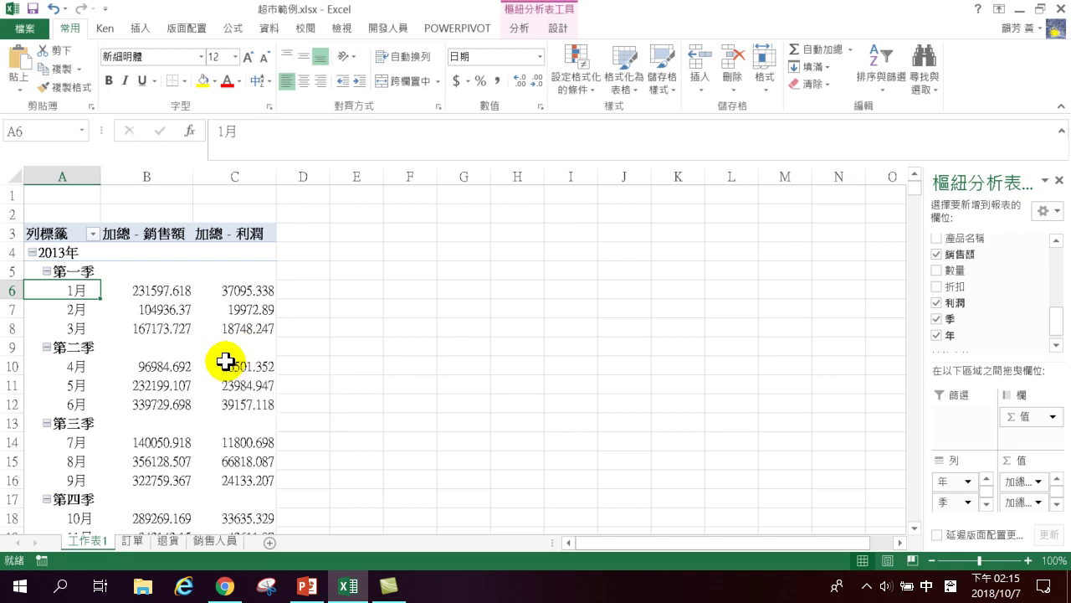
scroll(227, 360, "down", 1)
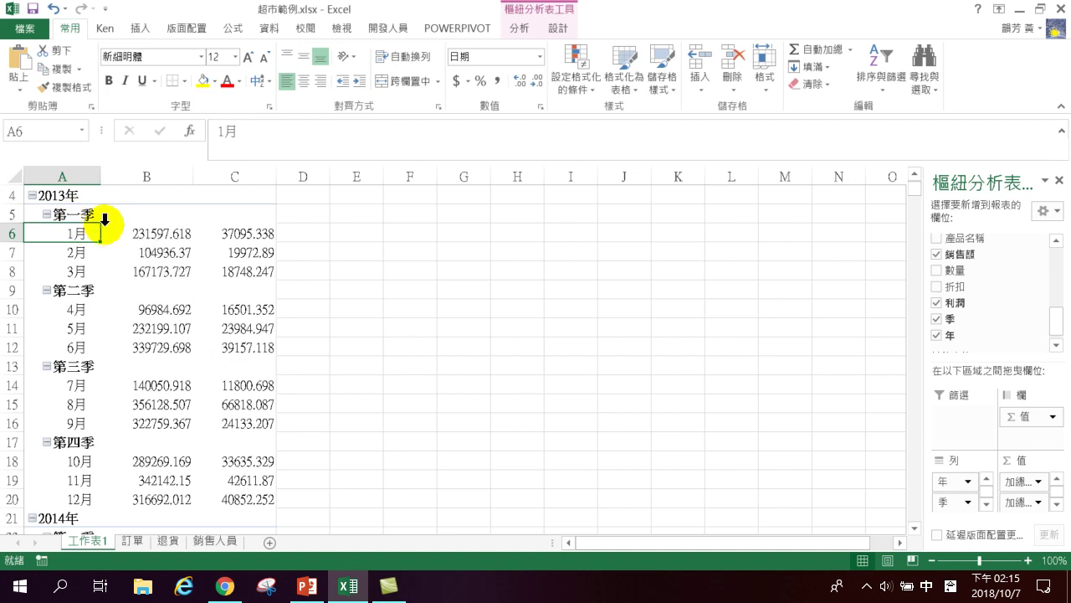
mouse_move(101, 248)
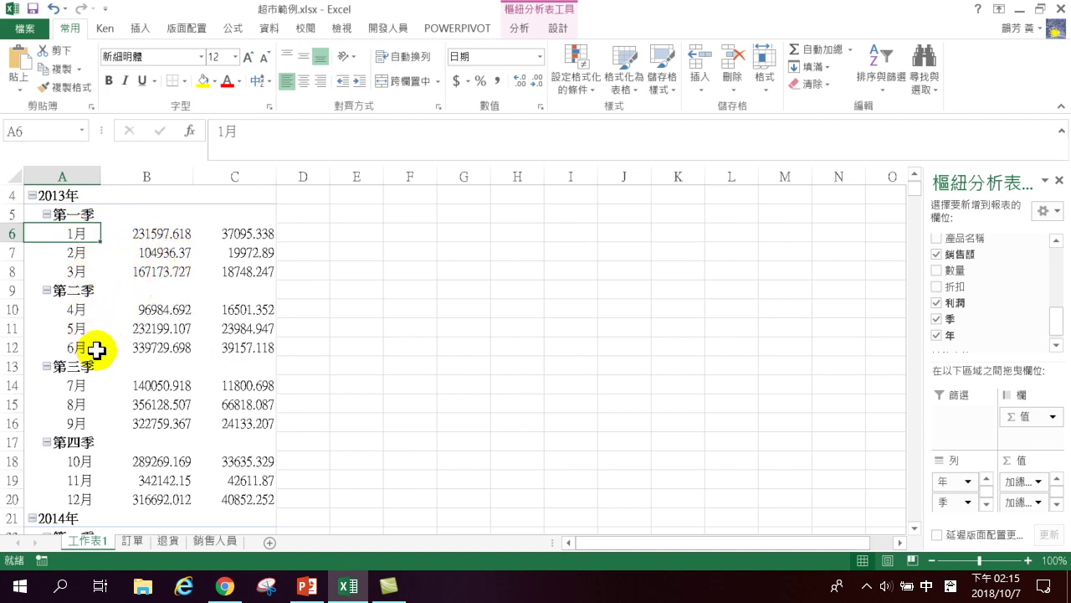
scroll(96, 346, "down", 5)
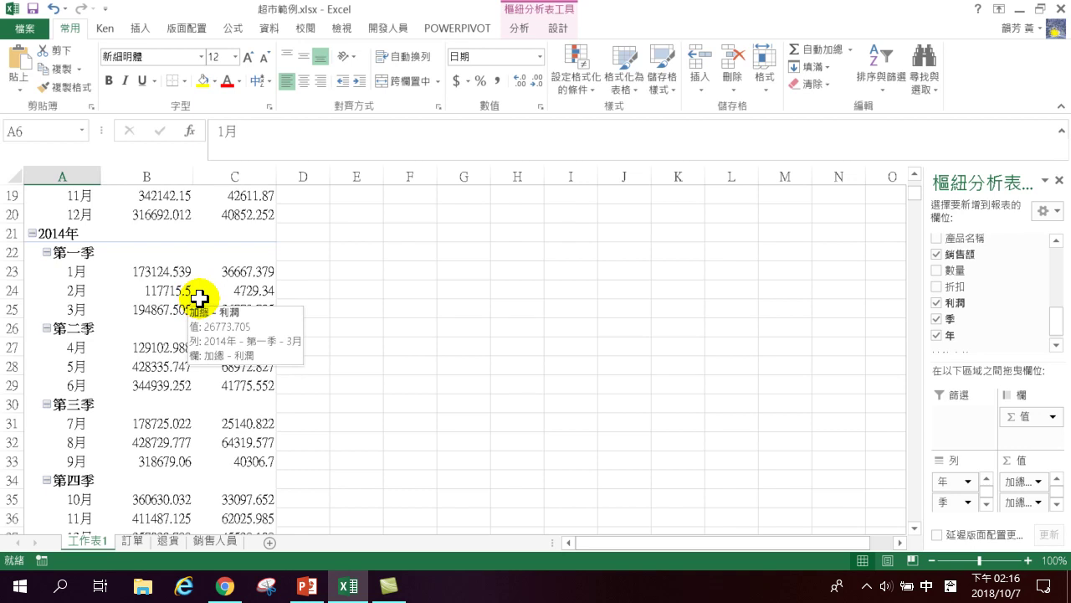
Switch back to Chrome and review the dashboard samples and the "Power BI 是什麼?" description on the Power BI home page.
mouse_move(295, 591)
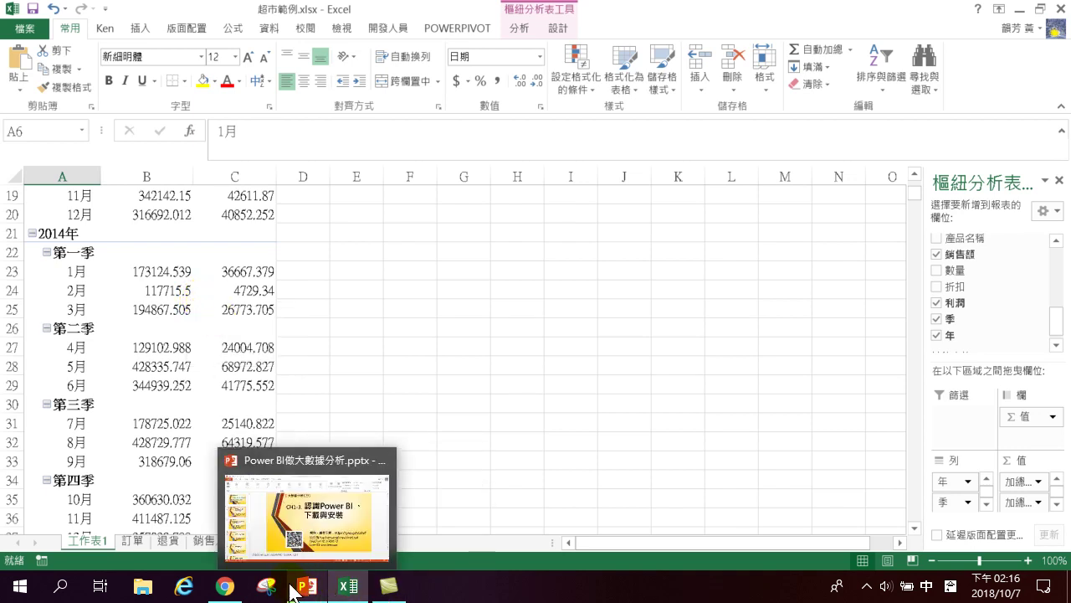
left_click(225, 586)
scroll(368, 469, "down", 3)
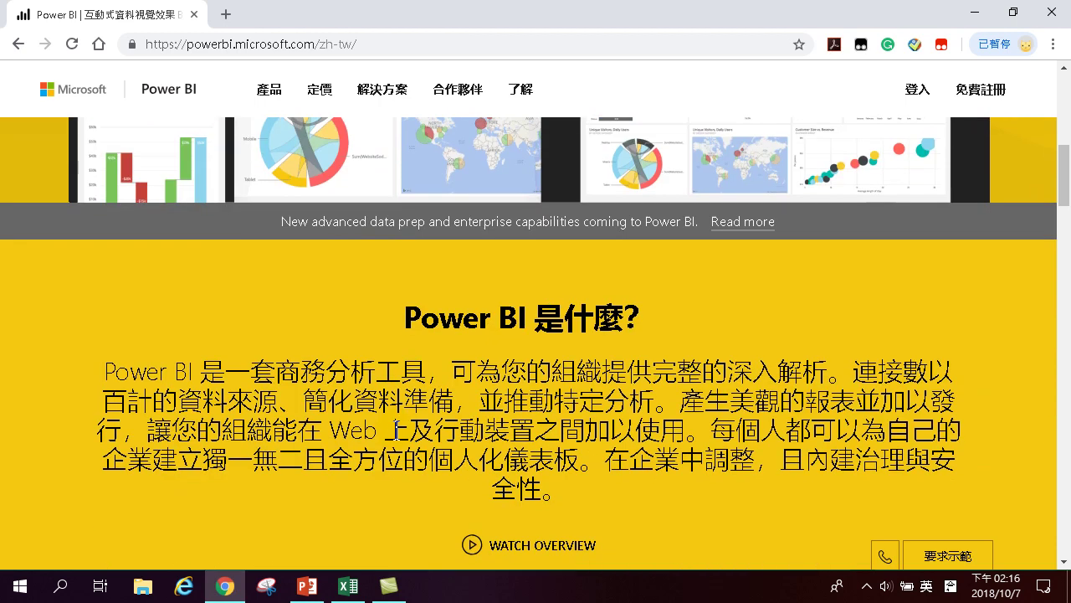
scroll(397, 433, "down", 1)
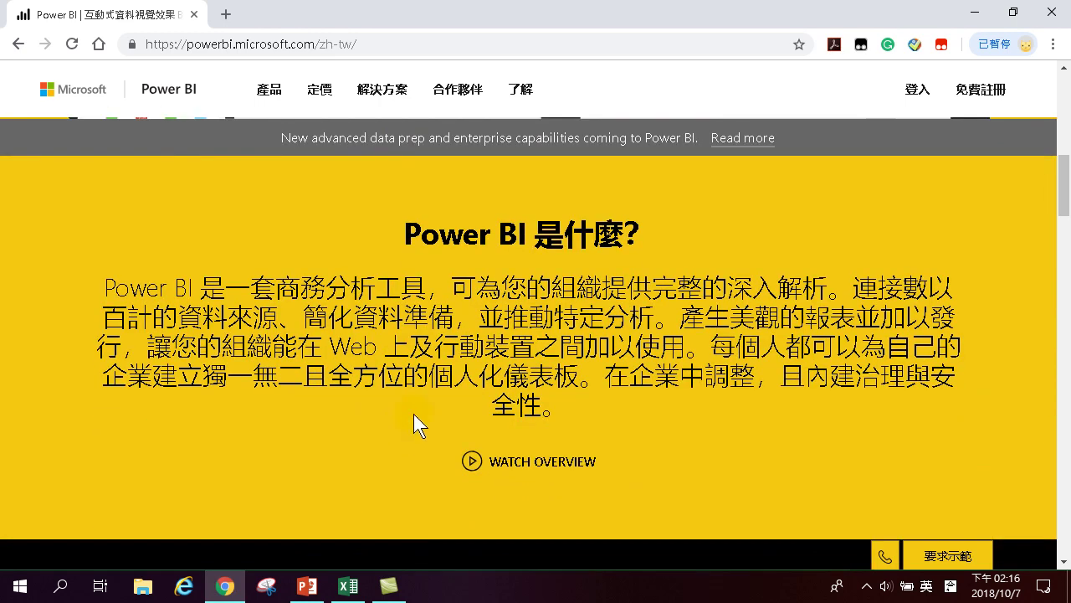
scroll(410, 423, "up", 4)
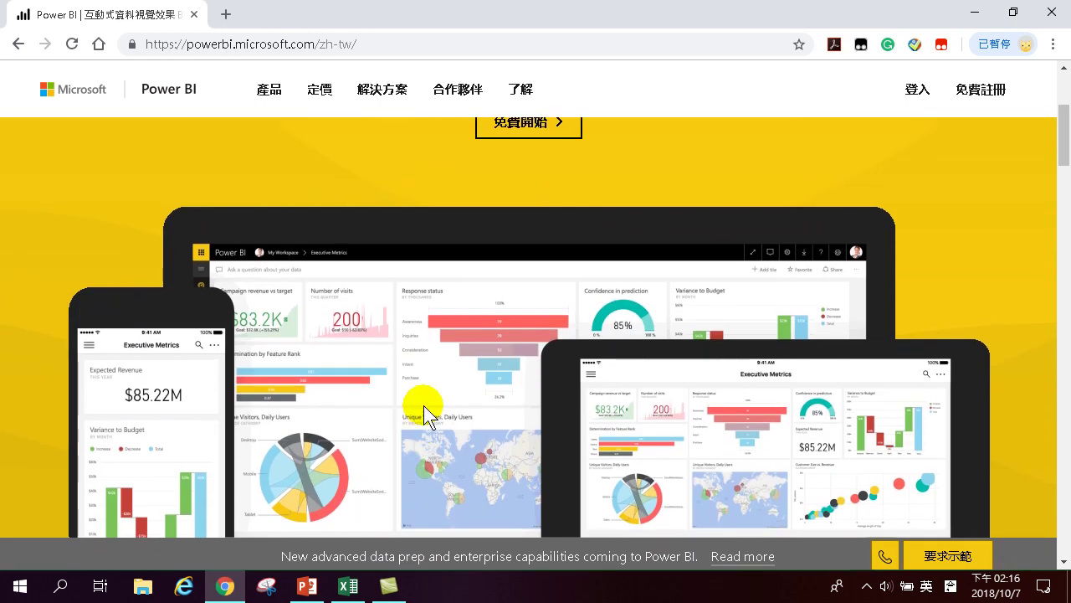
scroll(425, 410, "down", 1)
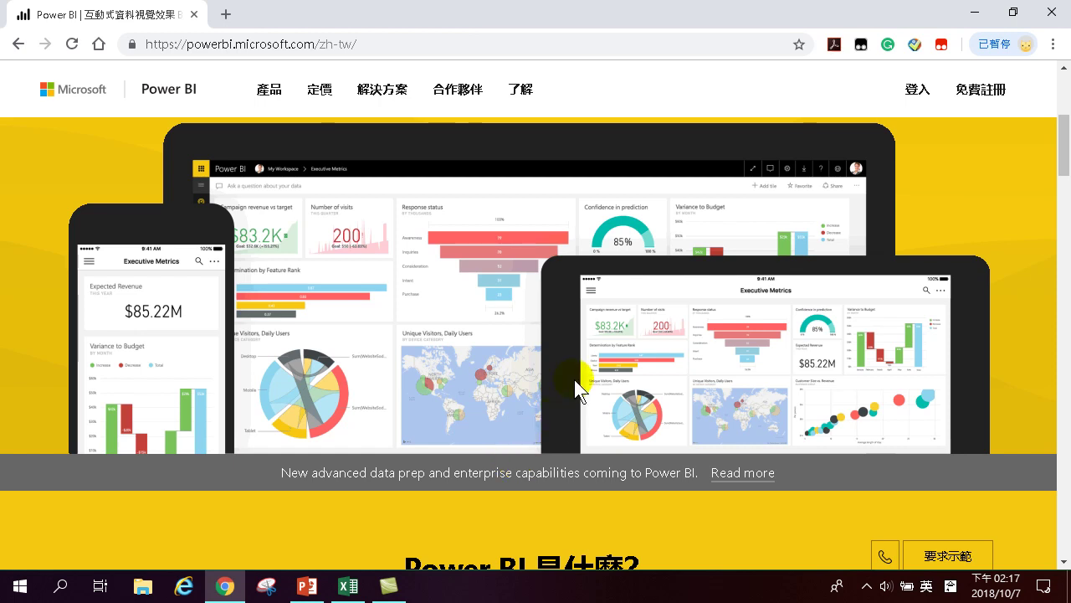
scroll(571, 385, "down", 4)
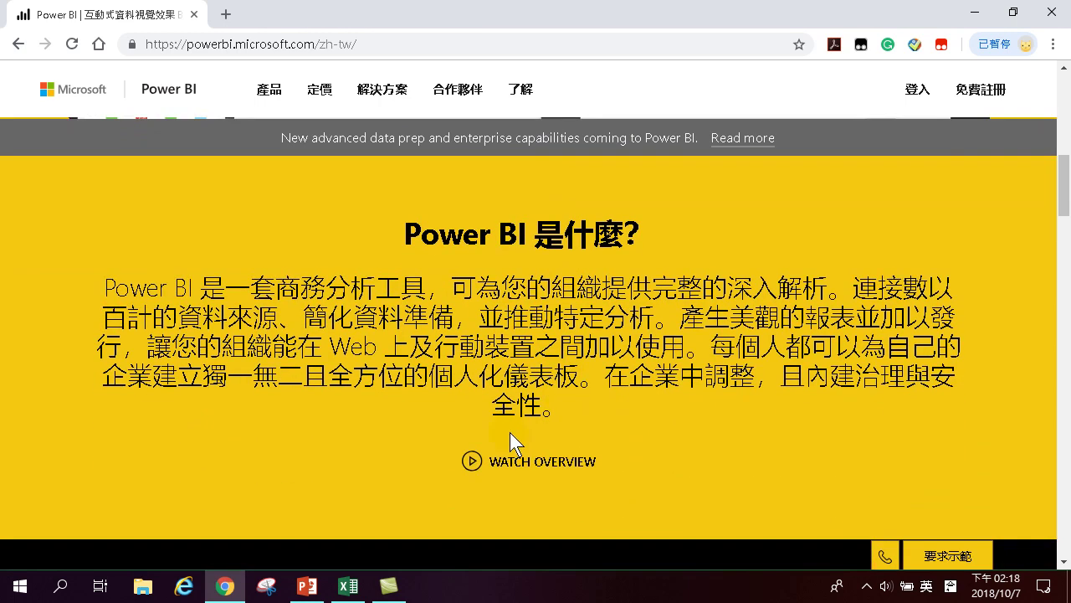
mouse_move(309, 578)
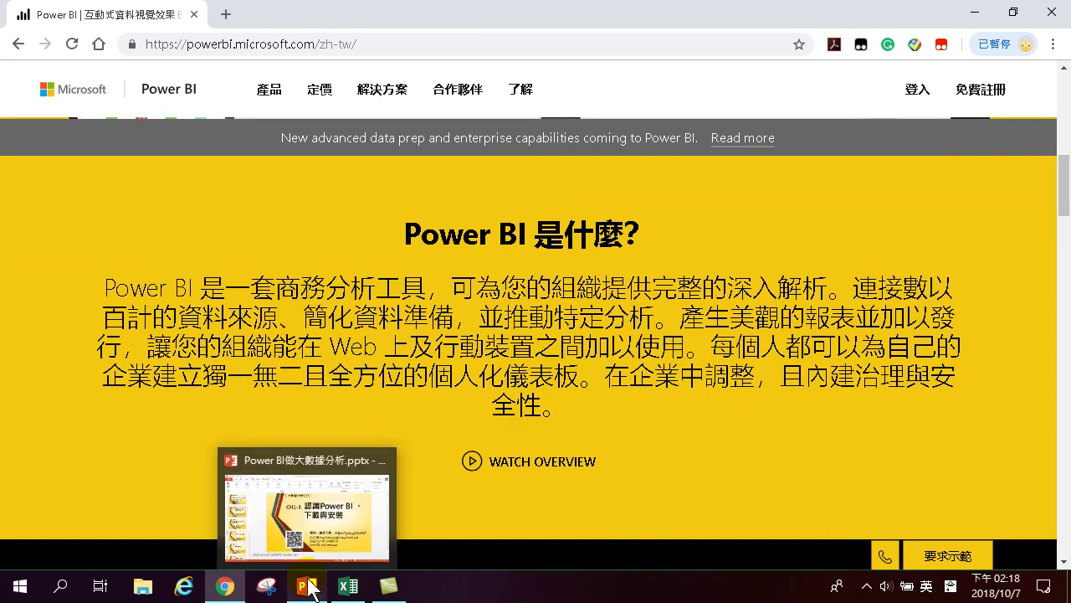
left_click(360, 559)
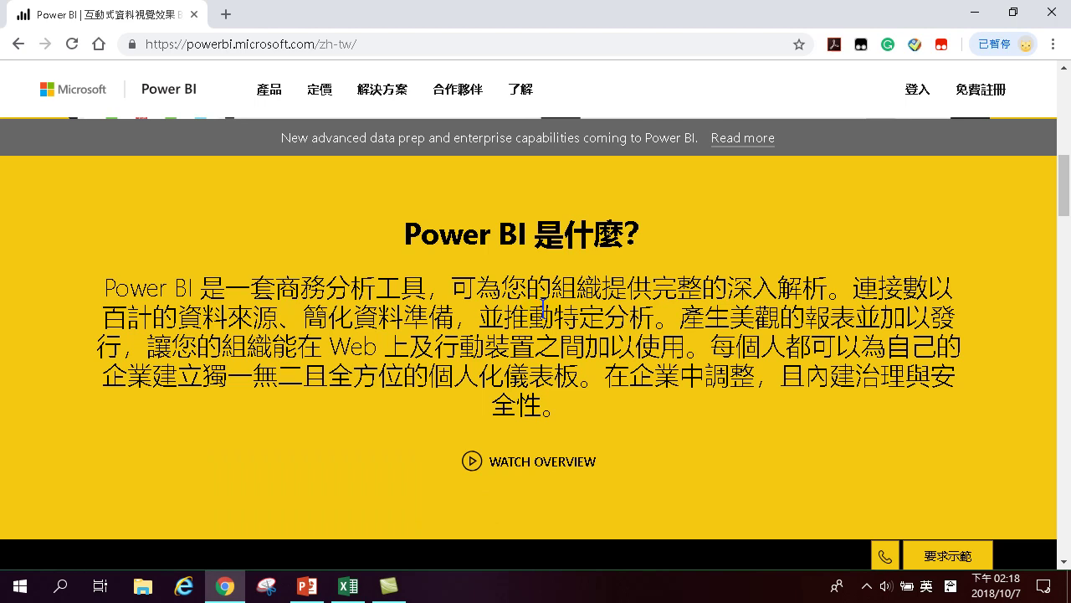
Close the browser window with the Power BI home page and start a new Chrome window on Google.
left_click(1052, 11)
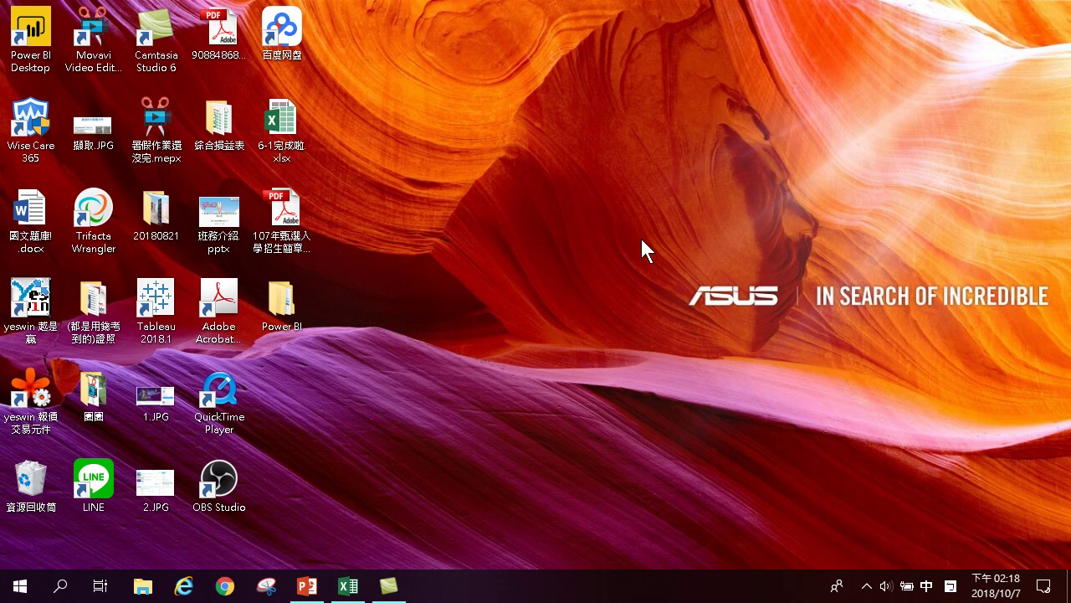
left_click(224, 586)
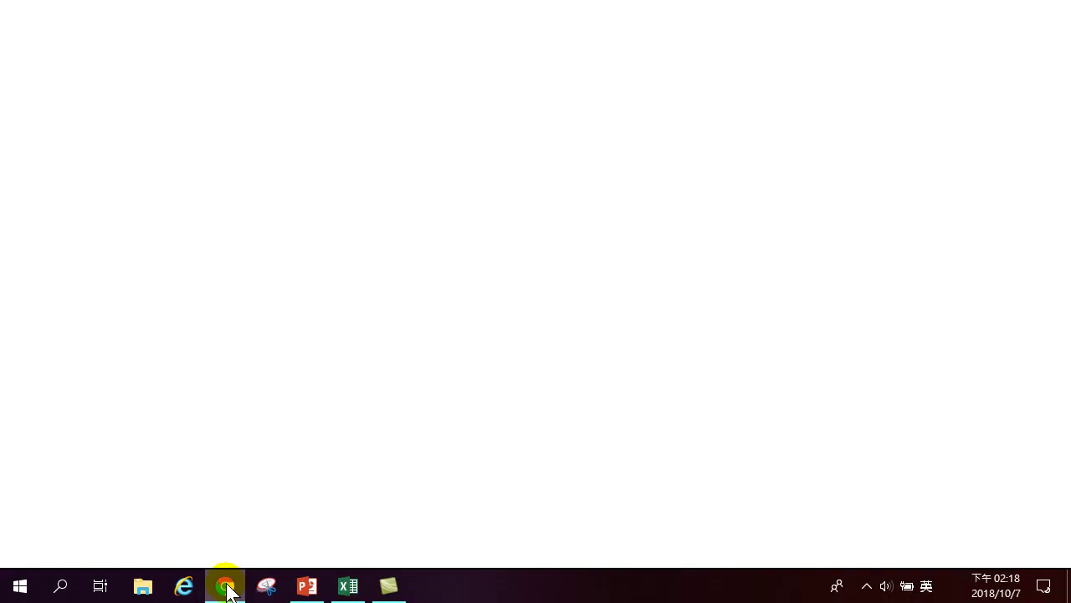
mouse_move(229, 590)
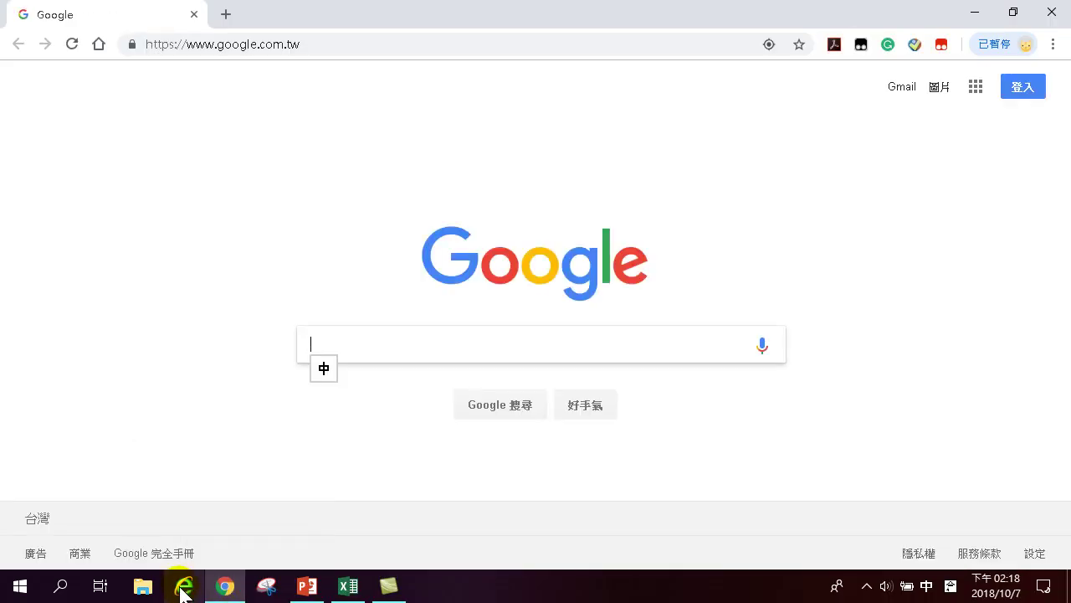
Search Google for "power bi 下載".
left_click(347, 342)
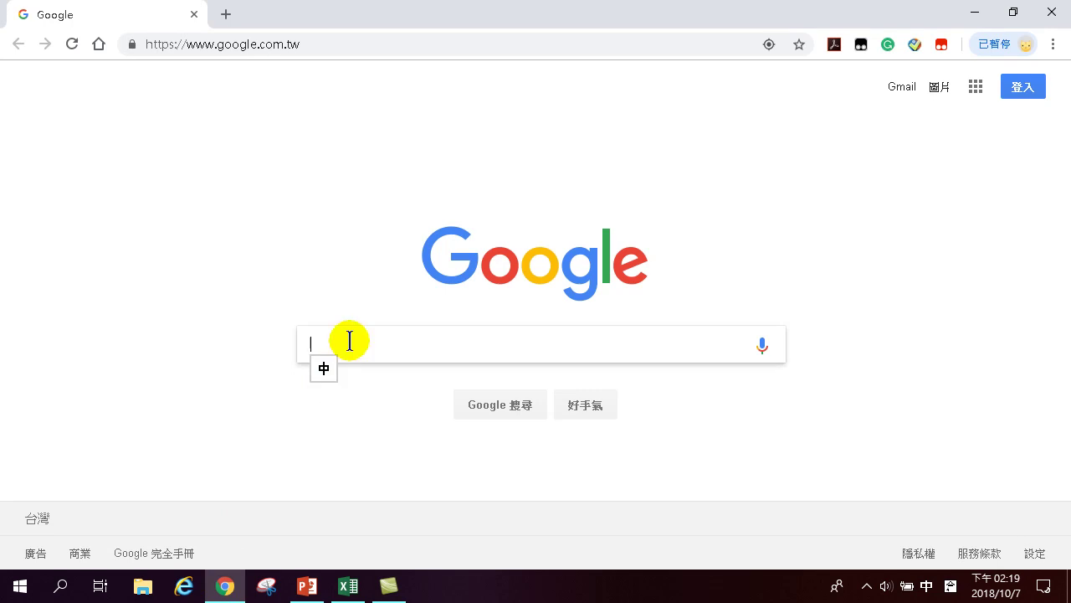
type("po")
key("Escape")
key("shift")
type("power bi")
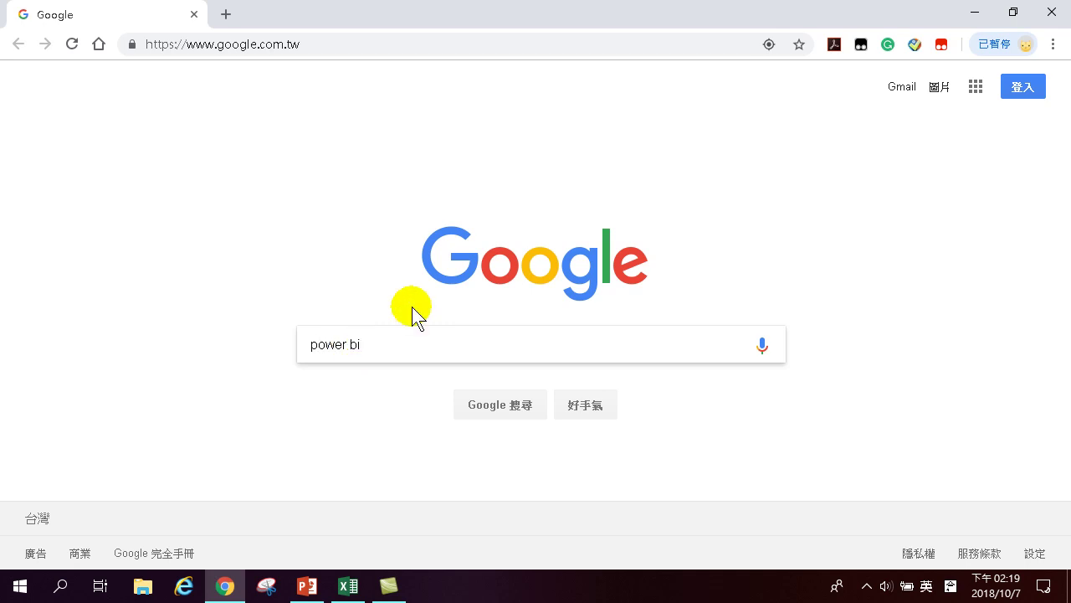
key("shift")
type("下載")
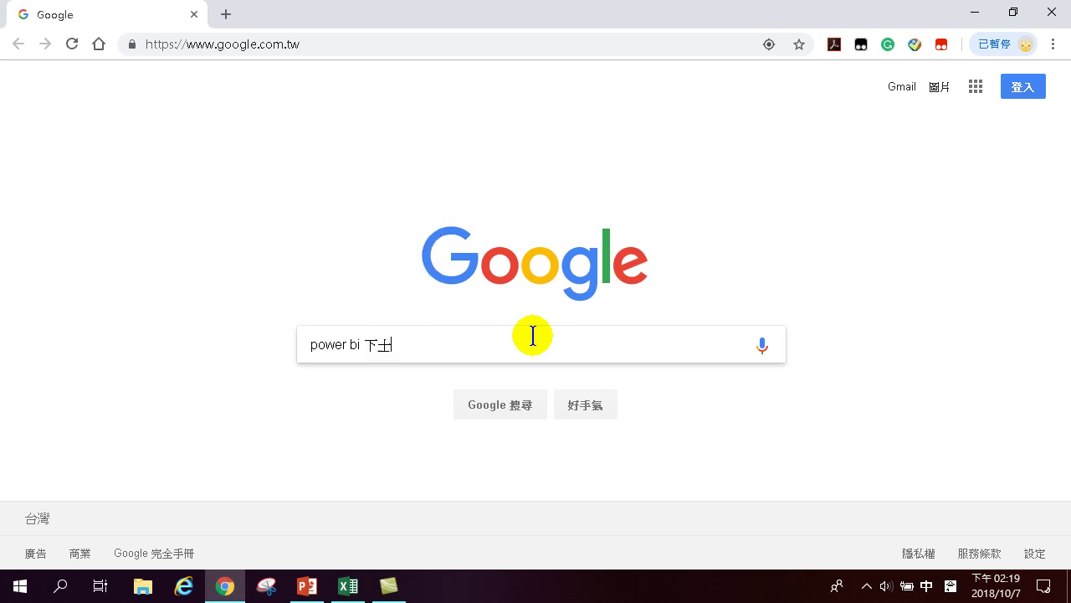
key("shift")
left_click(512, 407)
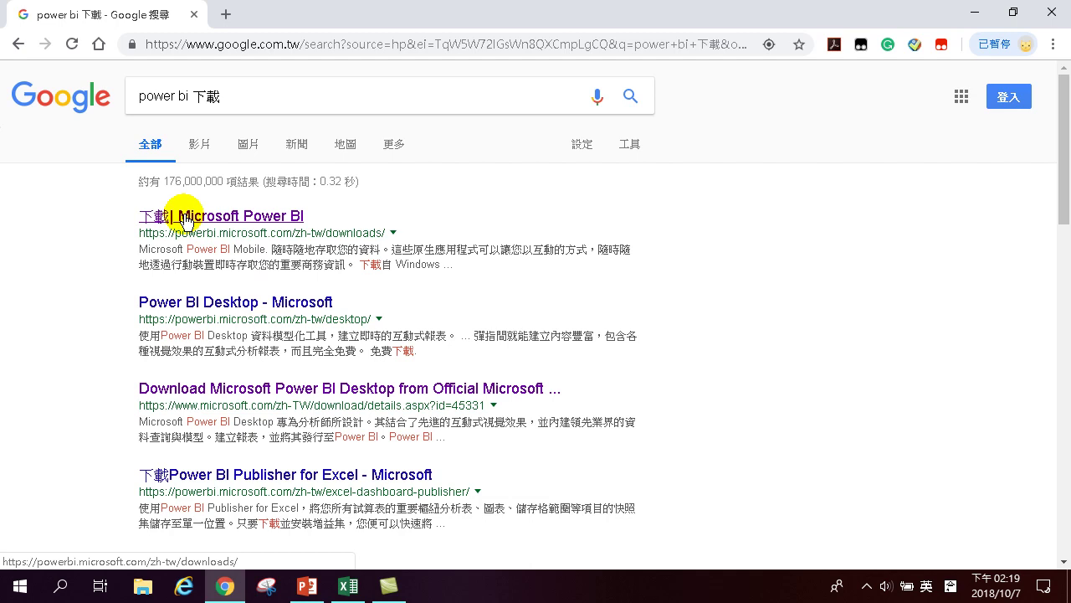
Open the "下載 | Microsoft Power BI" search result and choose to download Microsoft Power BI Desktop.
left_click(189, 220)
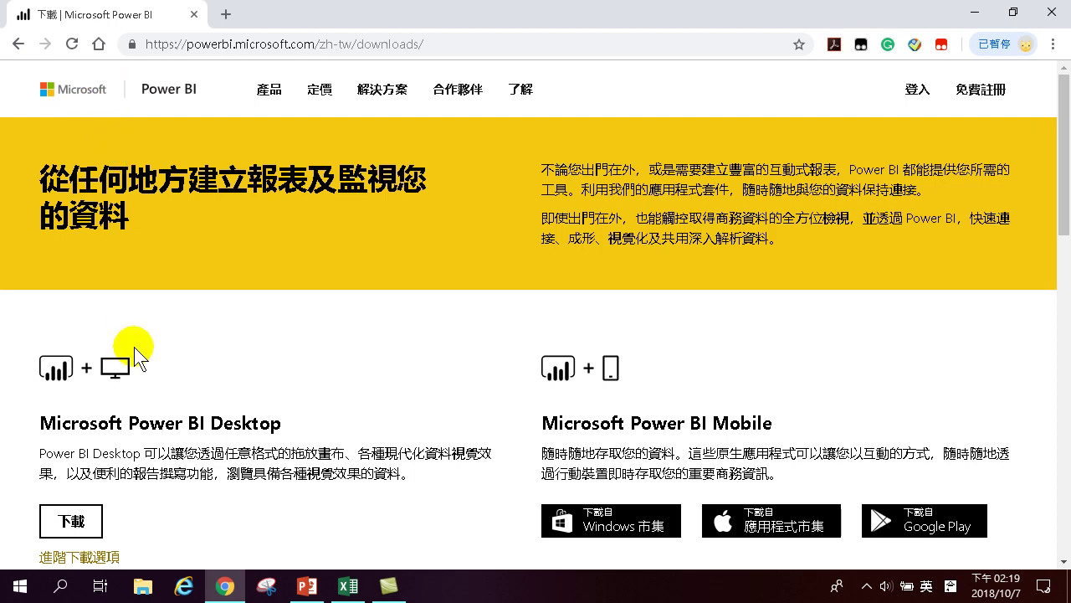
left_click(71, 521)
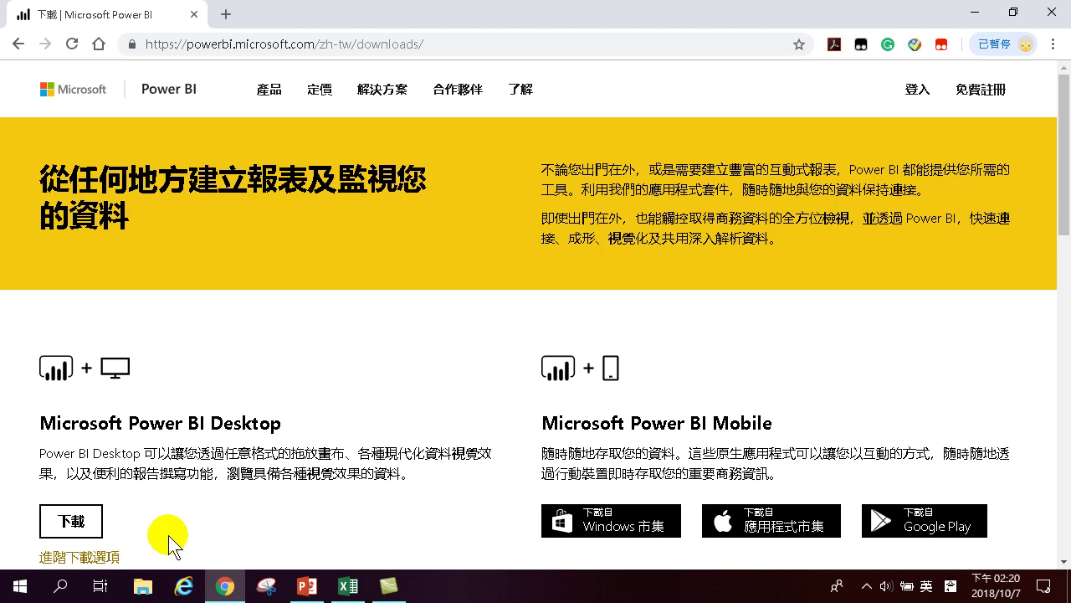
Show the slide asking whether the computer's operating system is 32-bit or 64-bit, and return to the download page in Chrome.
key("alt+Tab")
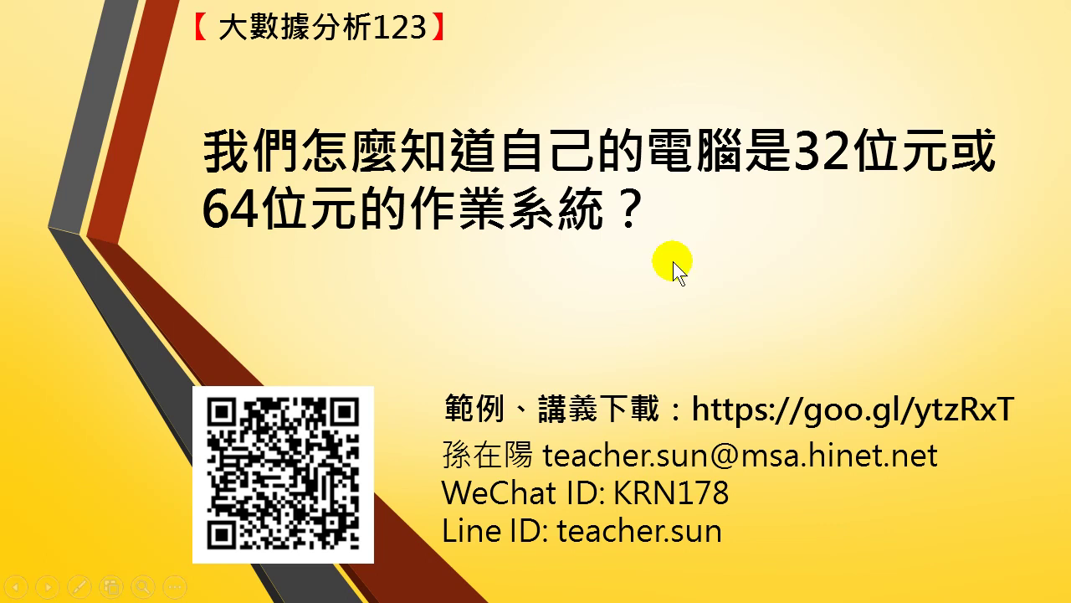
key("Escape")
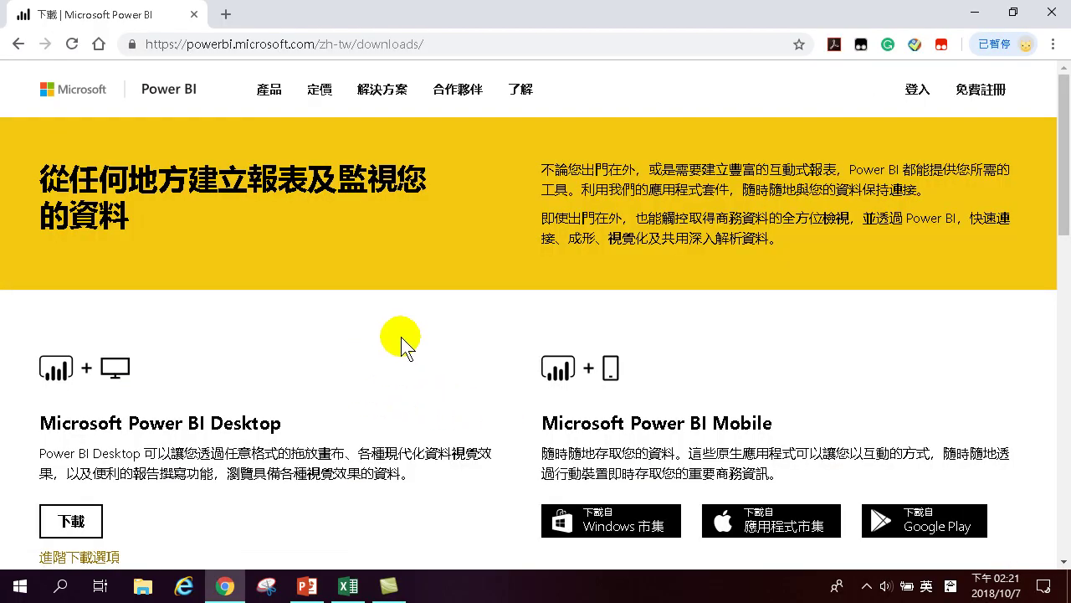
Check the system type under the device specifications in the Windows system settings, and close the settings.
left_click(20, 592)
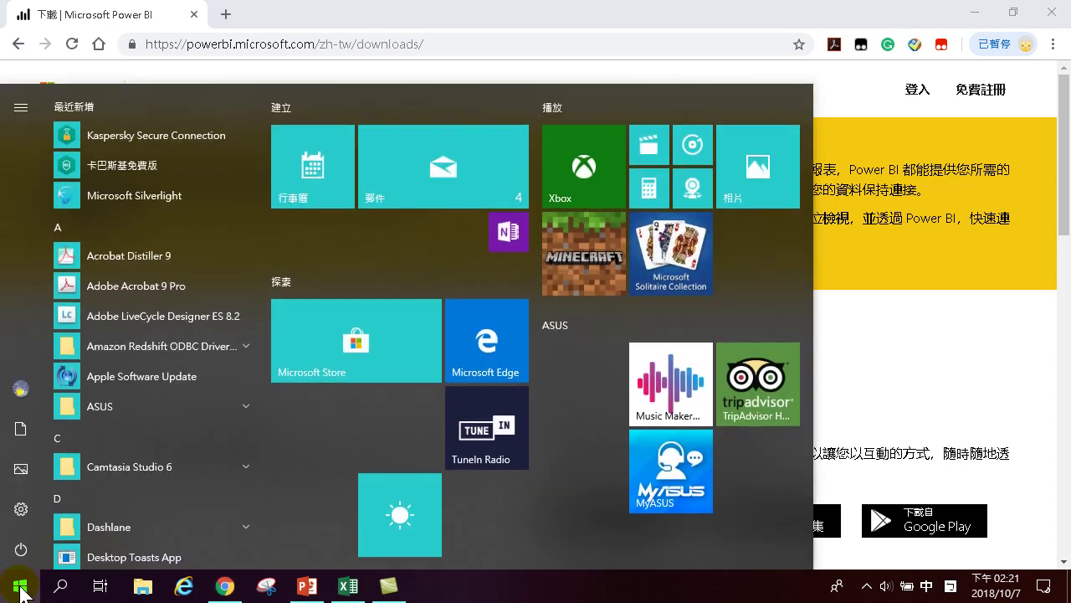
left_click(20, 592)
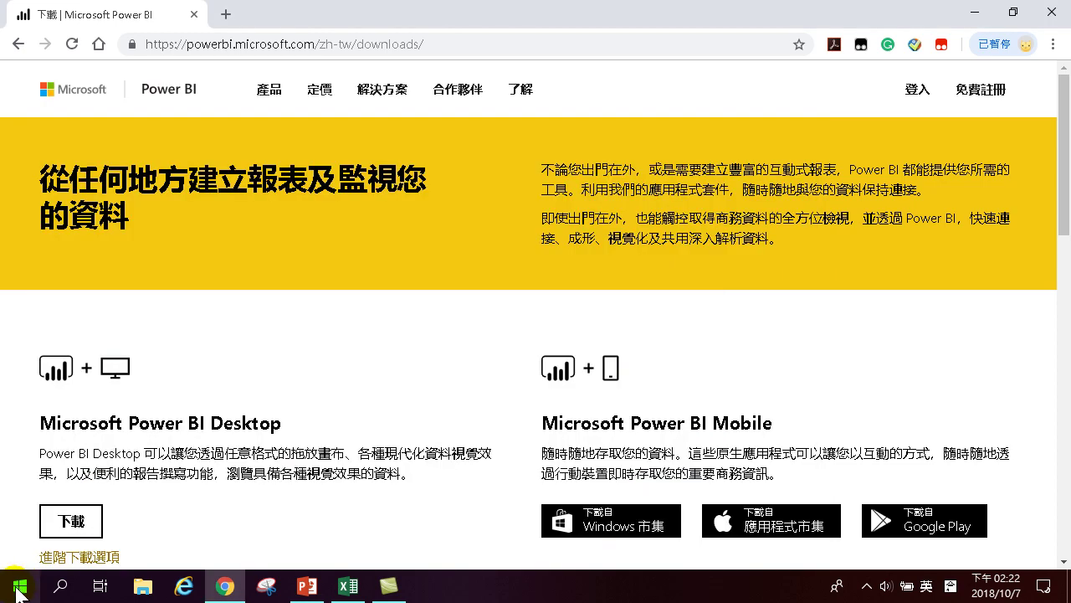
right_click(23, 592)
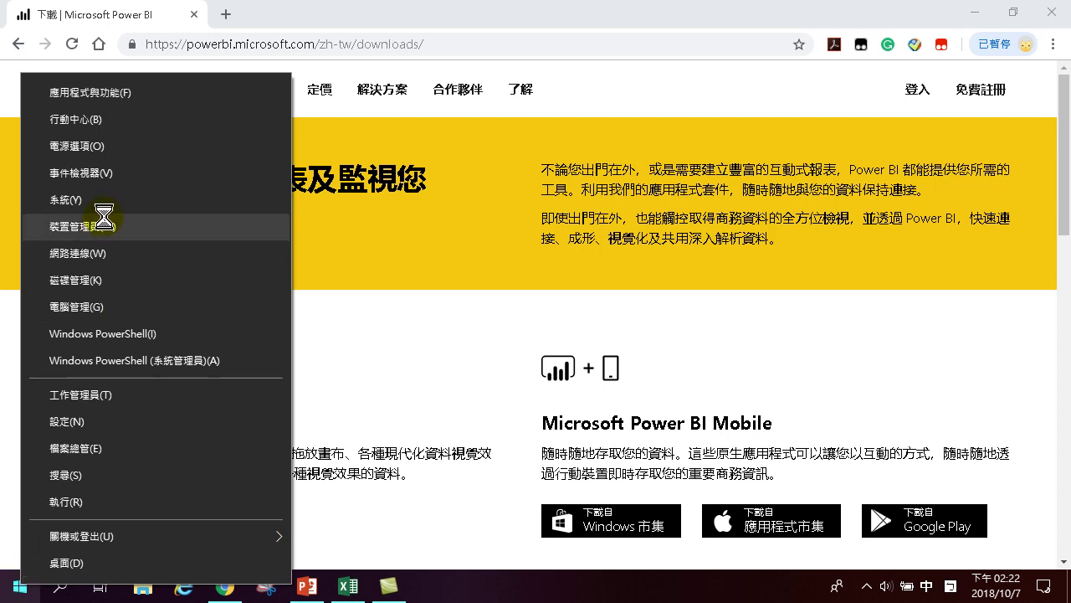
left_click(76, 199)
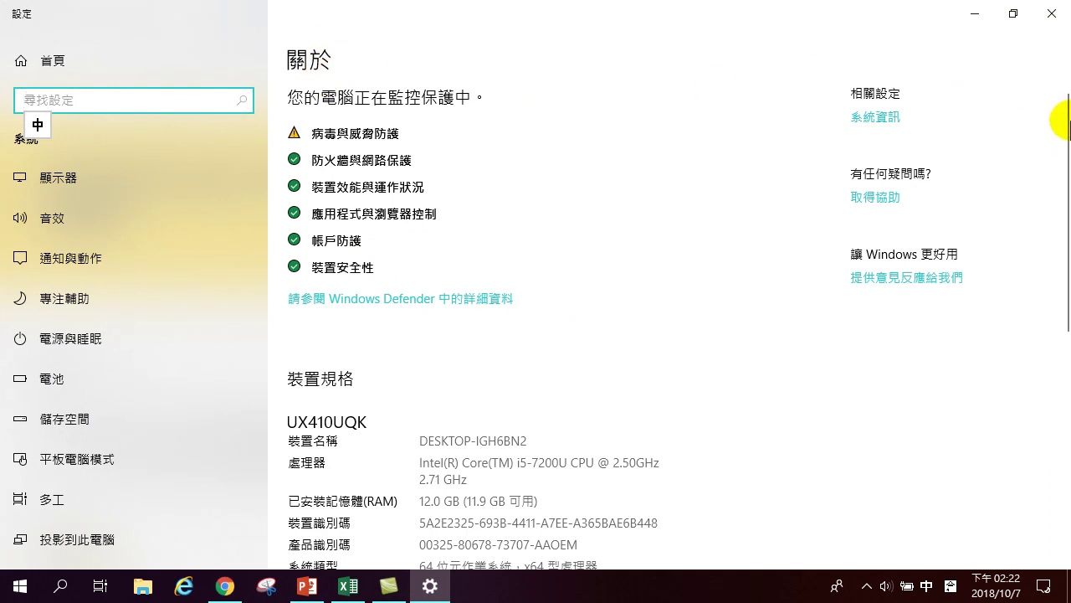
mouse_move(1063, 105)
left_click_drag(1067, 113, 1065, 149)
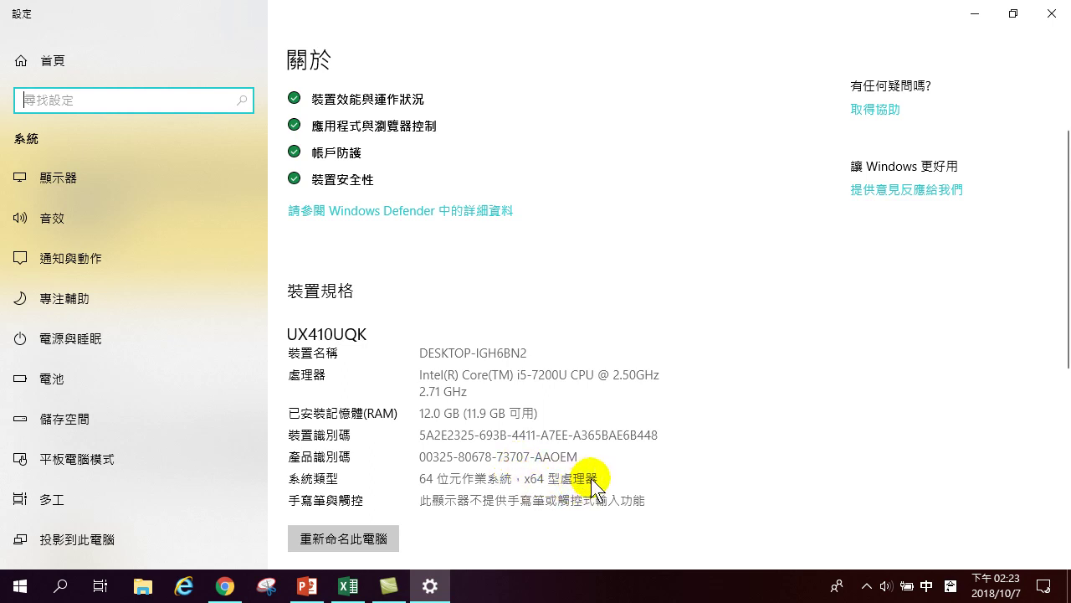
left_click(1056, 13)
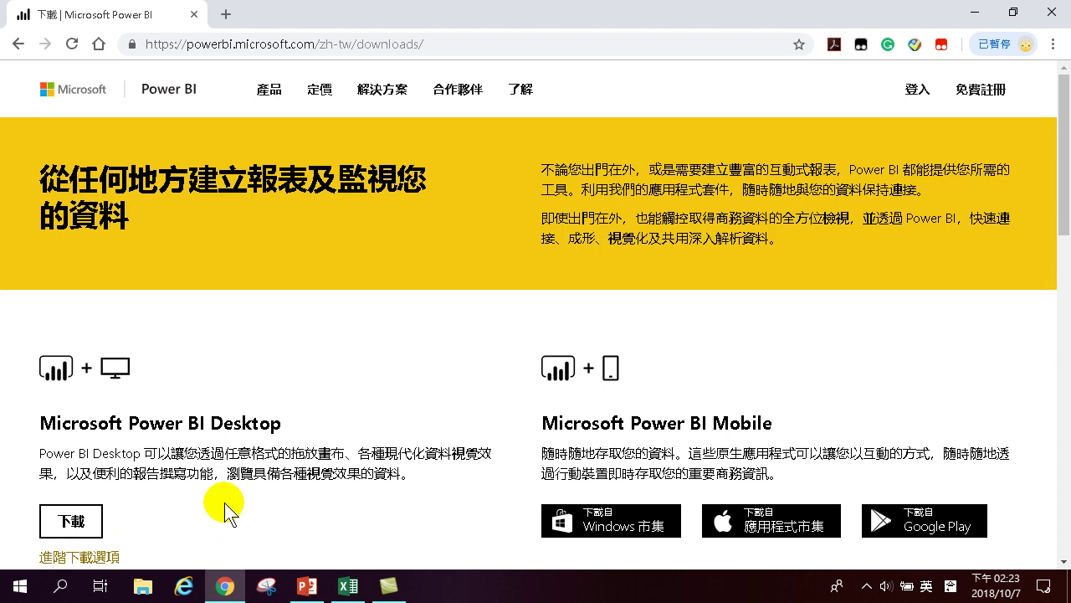
On Power BI Desktop's advanced download options page, set the language to Chinese (Traditional) and open the selection of files to download.
left_click(94, 558)
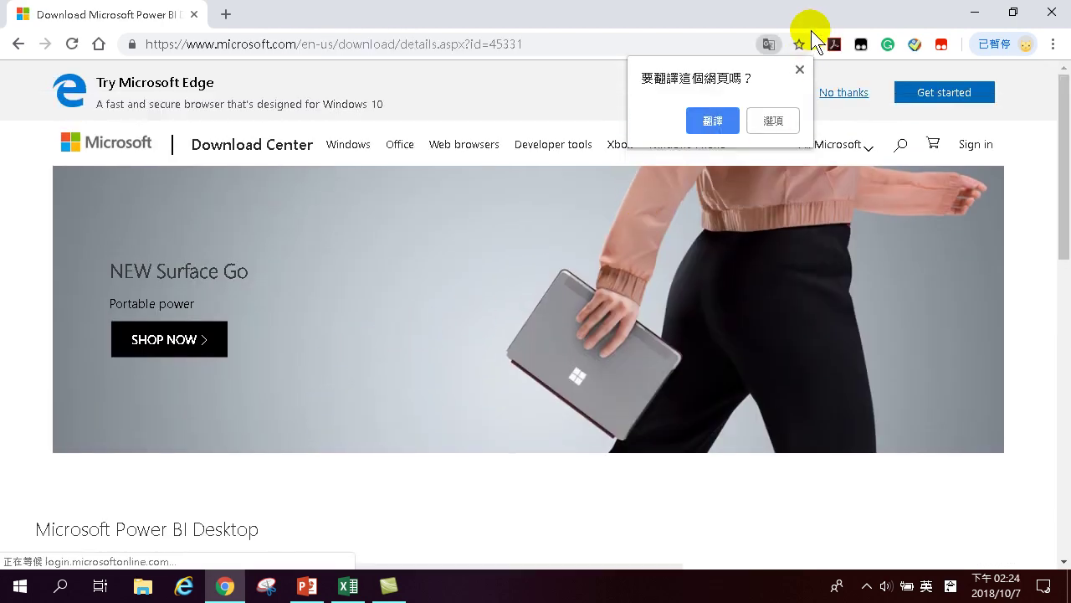
left_click(801, 71)
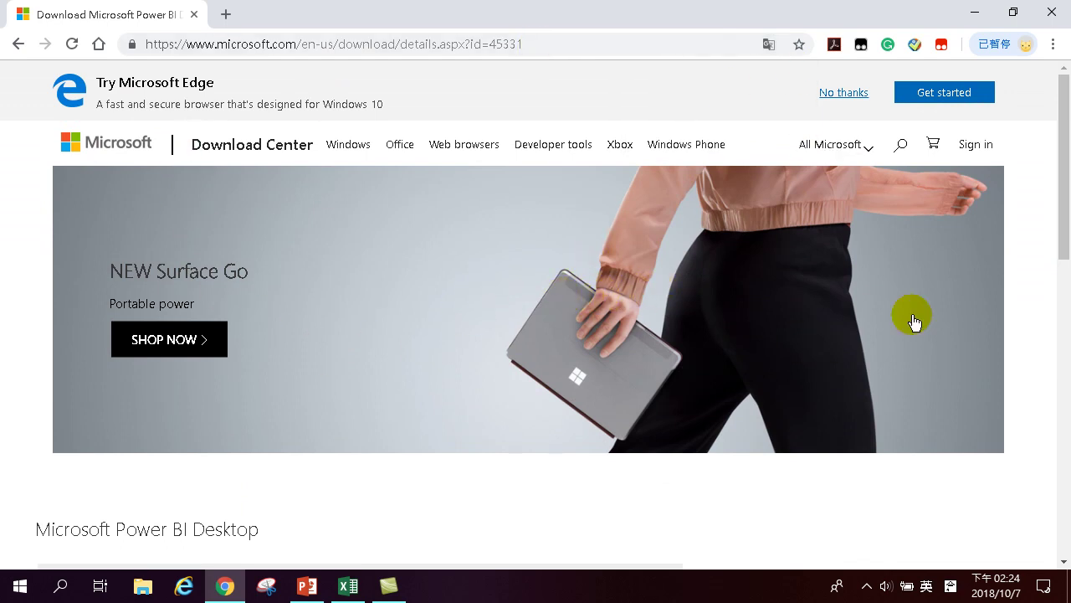
left_click_drag(1068, 209, 1064, 251)
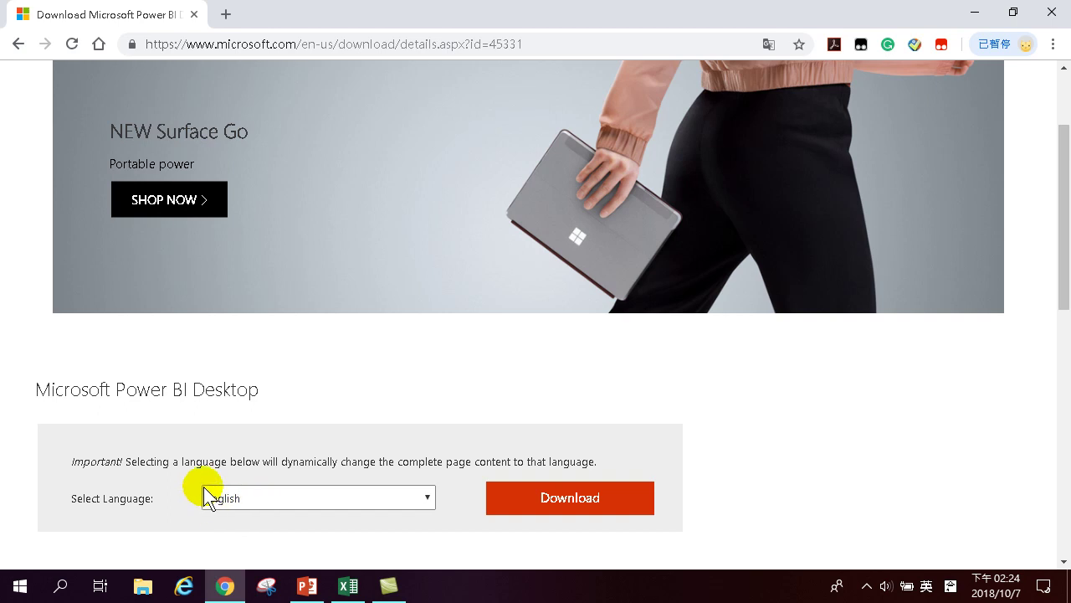
left_click(428, 500)
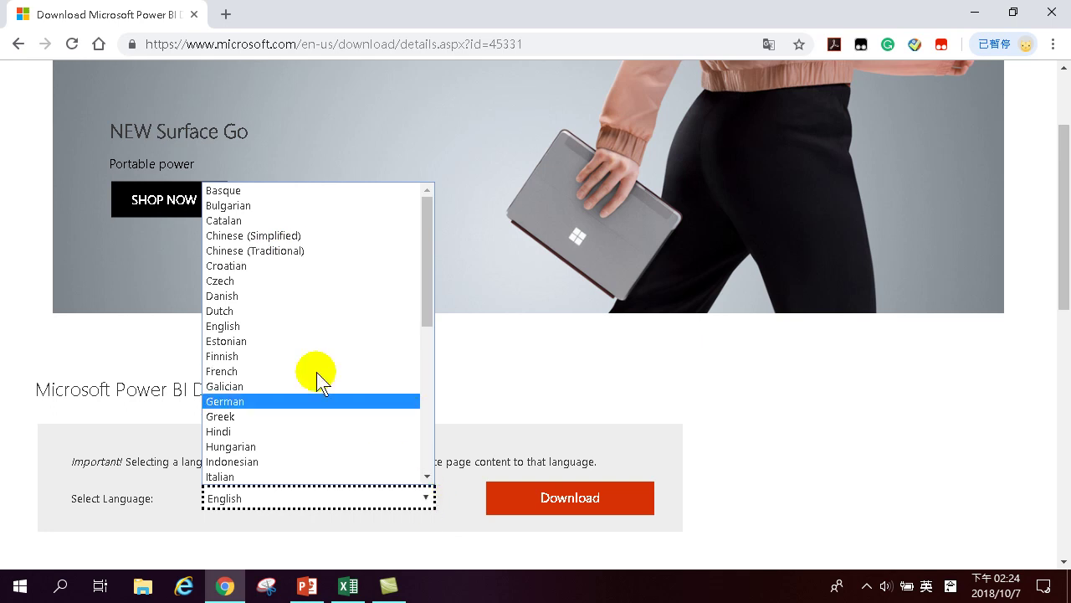
left_click(251, 250)
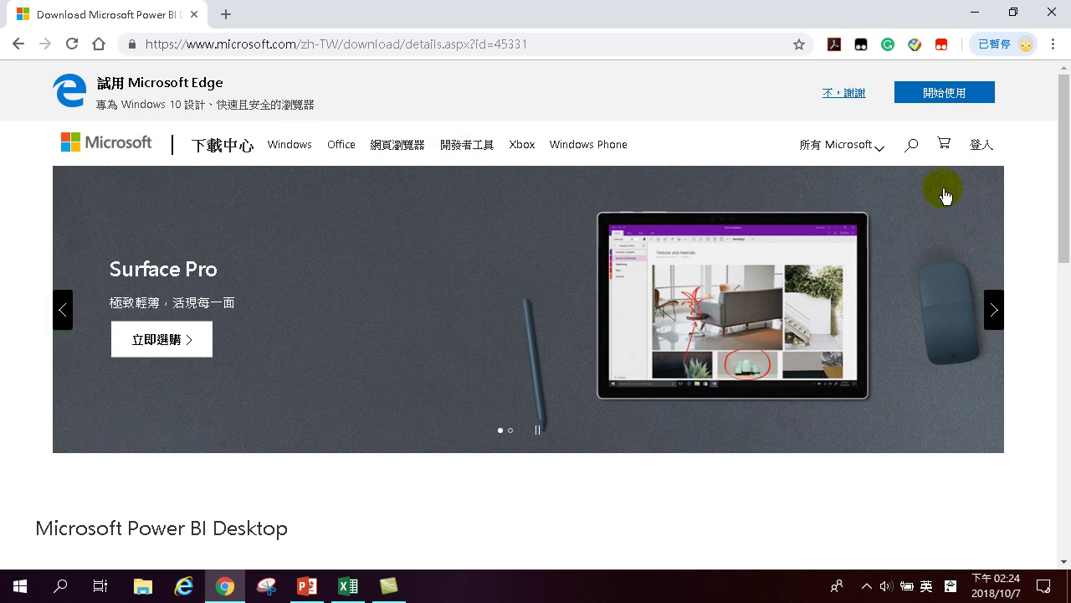
left_click_drag(1065, 119, 1061, 165)
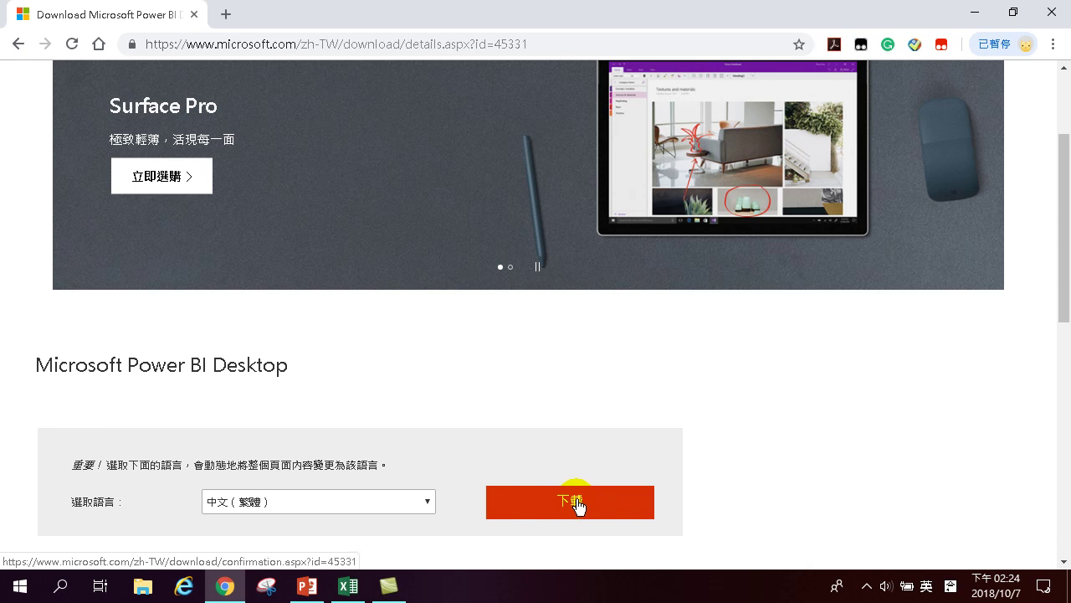
left_click(578, 504)
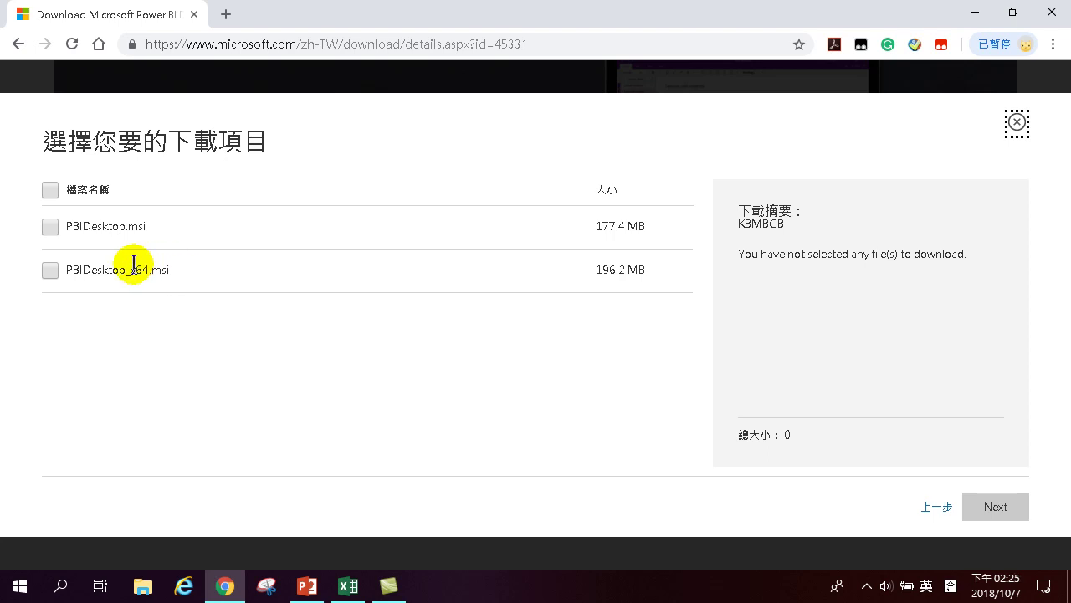
left_click(50, 270)
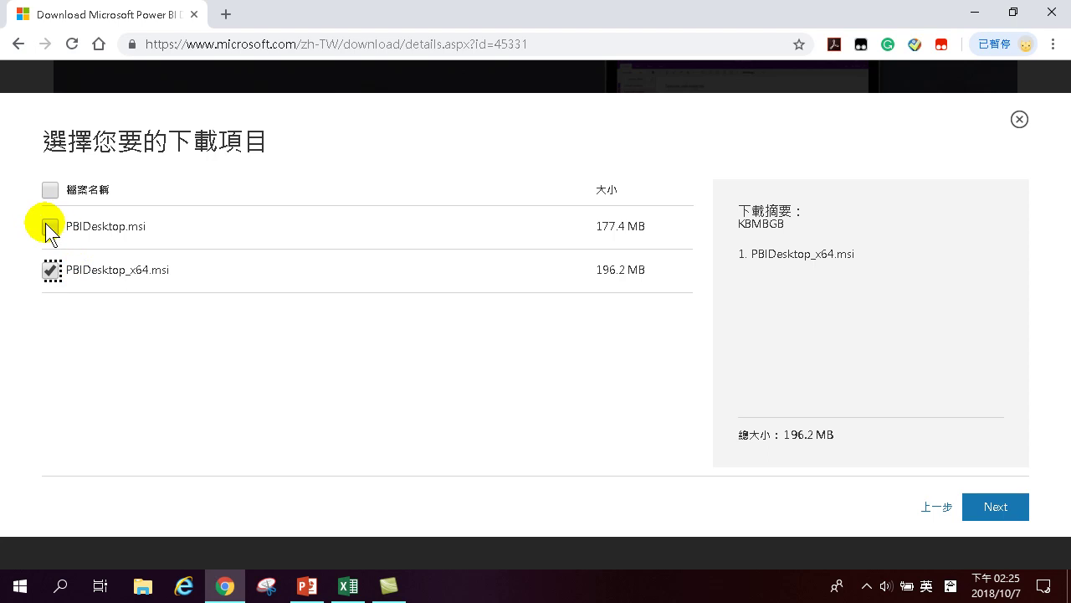
left_click(51, 270)
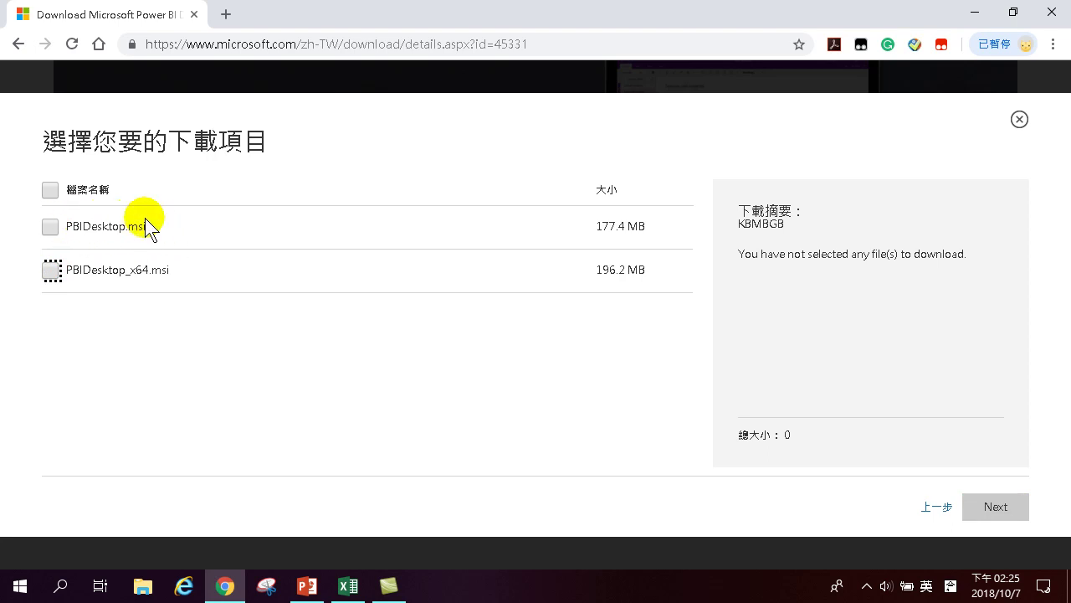
left_click(50, 227)
left_click(50, 227)
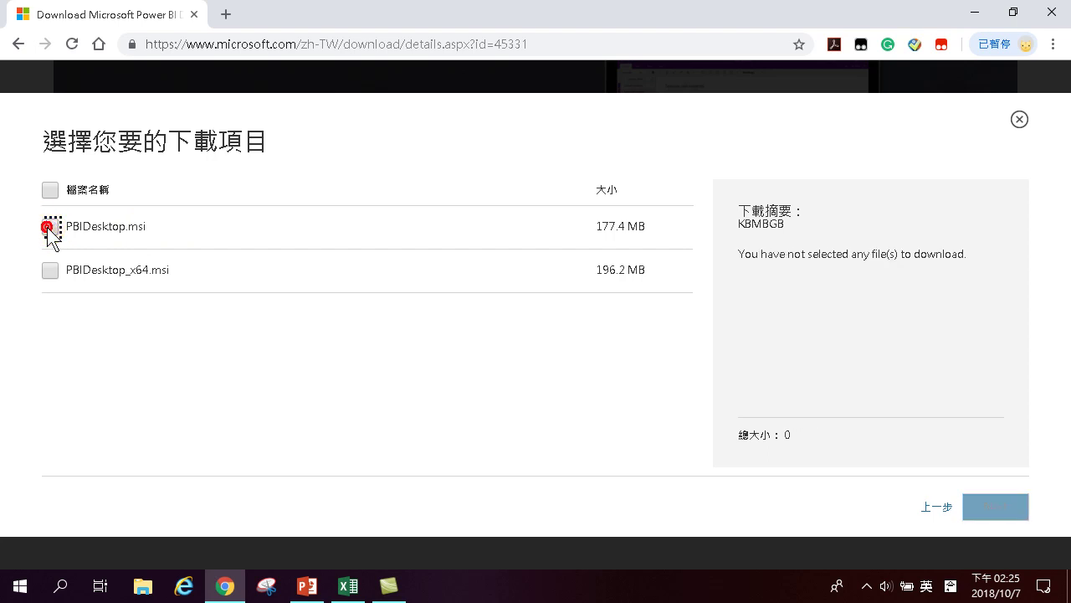
Select PBIDesktop_x64.msi and download it.
left_click(50, 271)
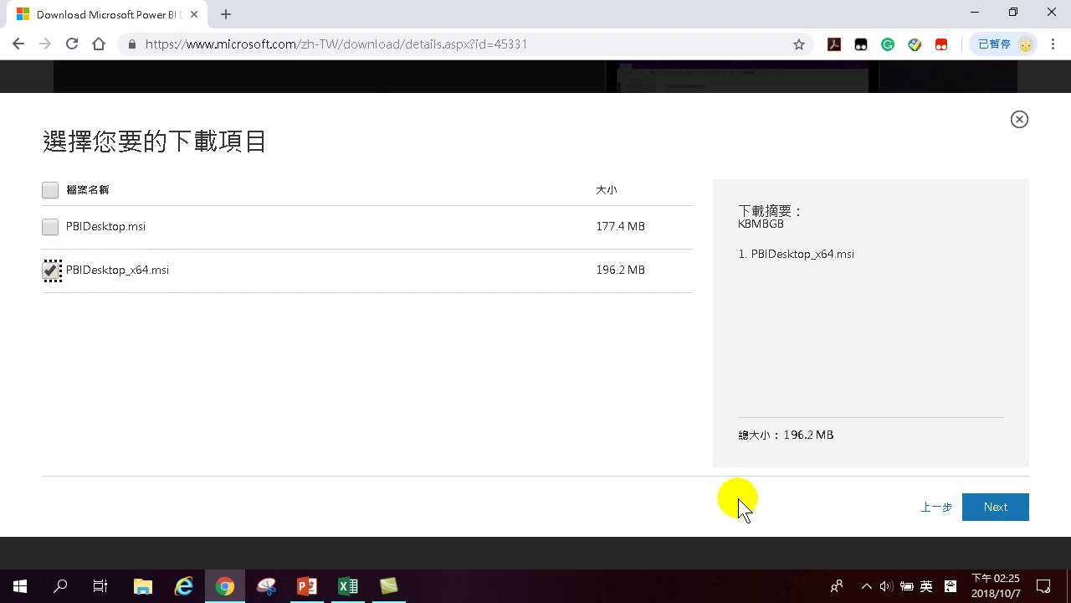
left_click(996, 508)
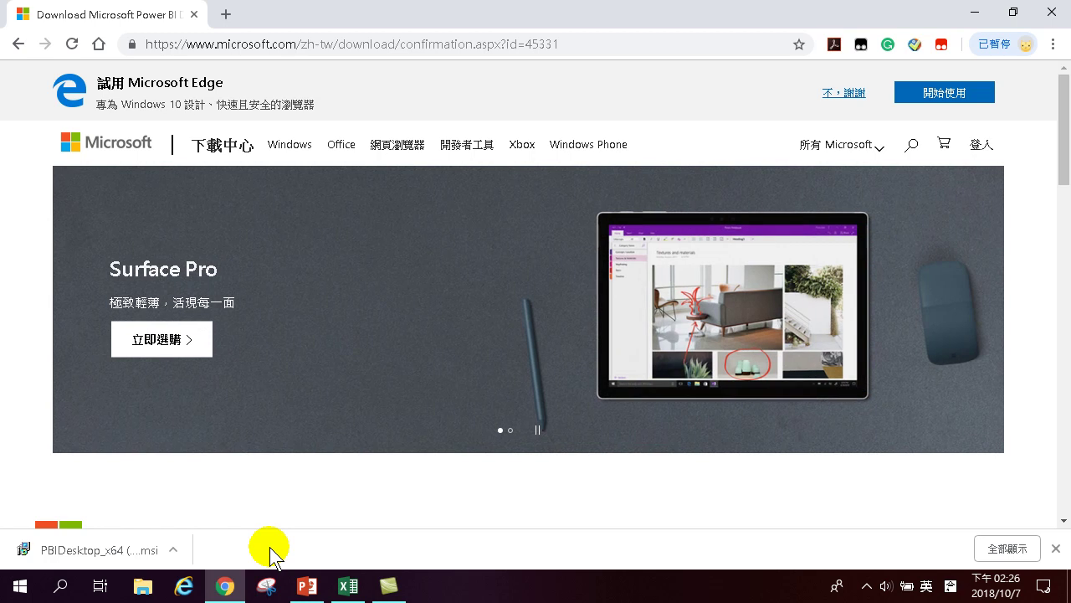
Switch to a maximized File Explorer window on the Downloads folder, sort by modified date with newest first, and select PBIDesktop_x64.msi.
left_click(975, 12)
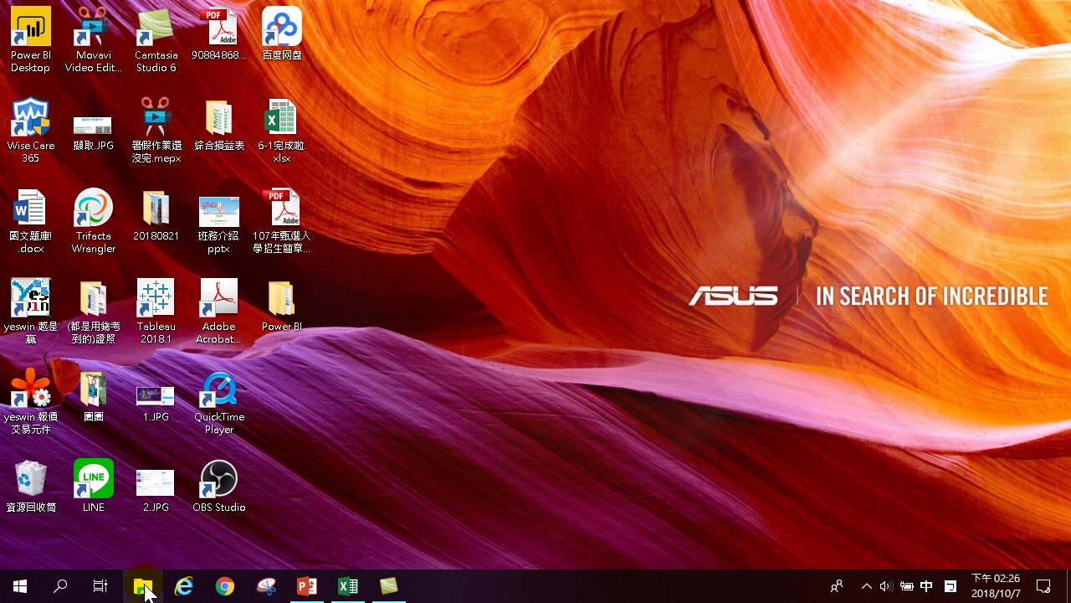
left_click(144, 588)
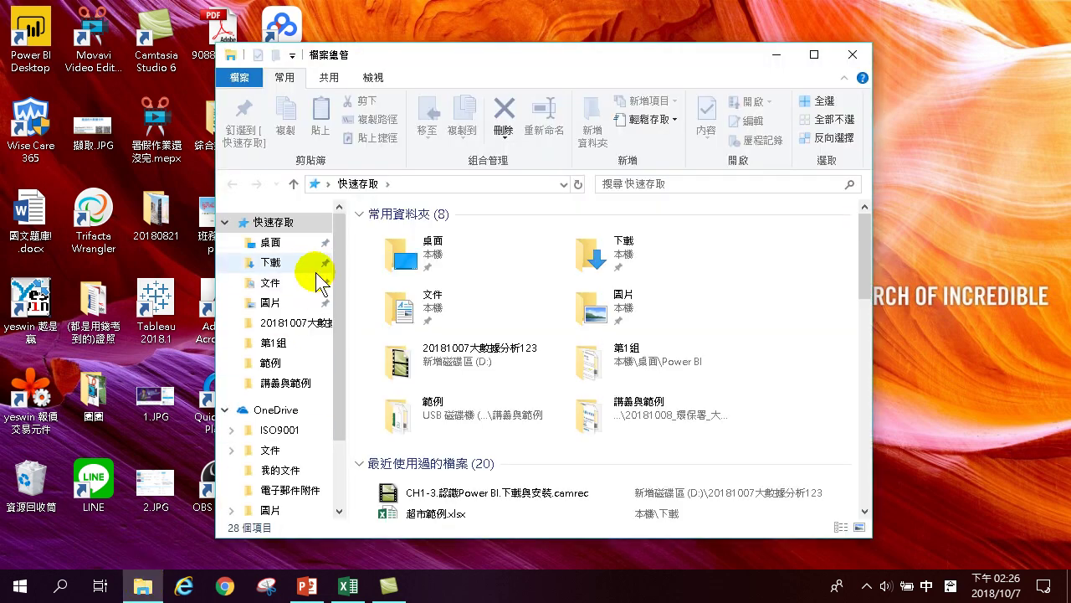
left_click(272, 266)
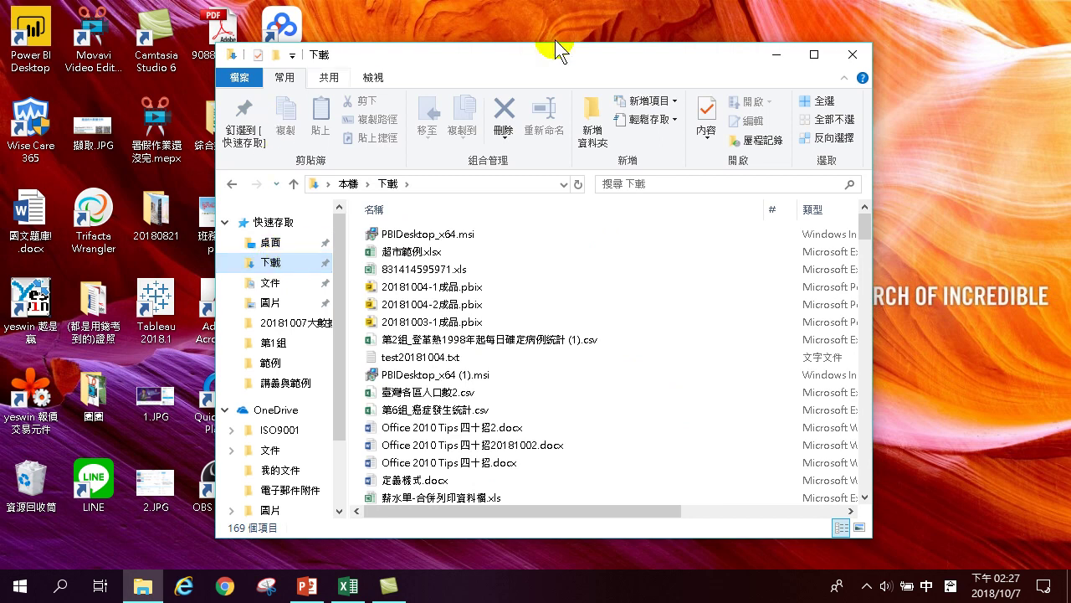
left_click(813, 54)
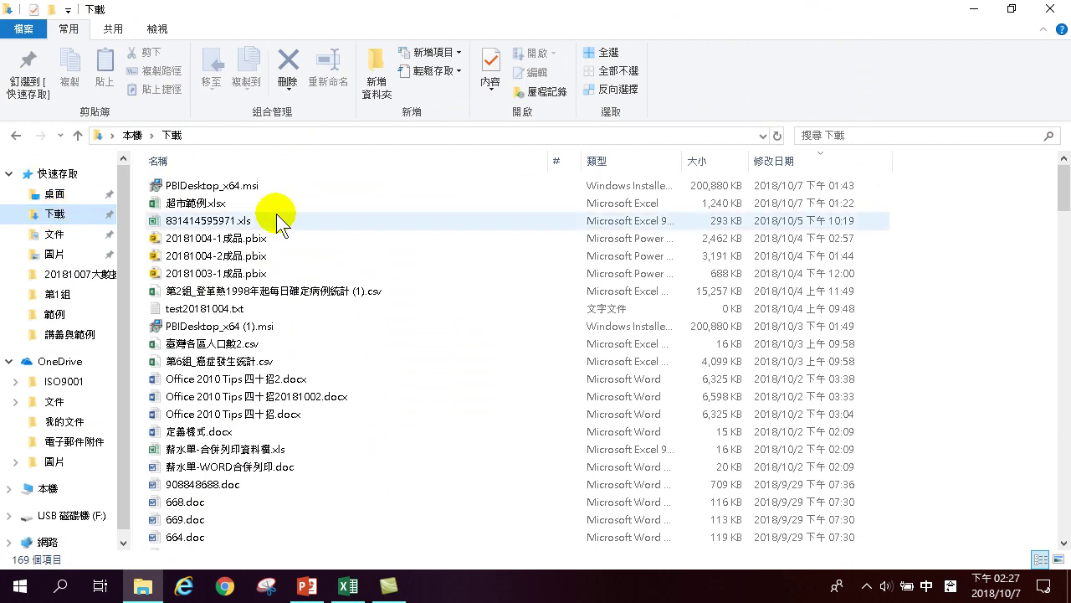
left_click(792, 163)
left_click(795, 162)
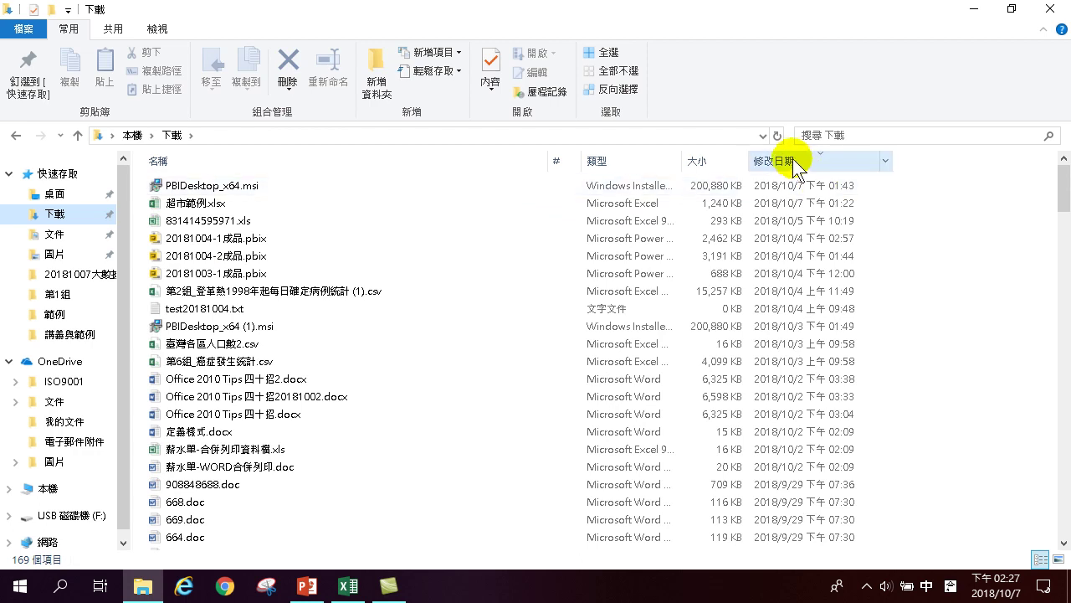
left_click(228, 184)
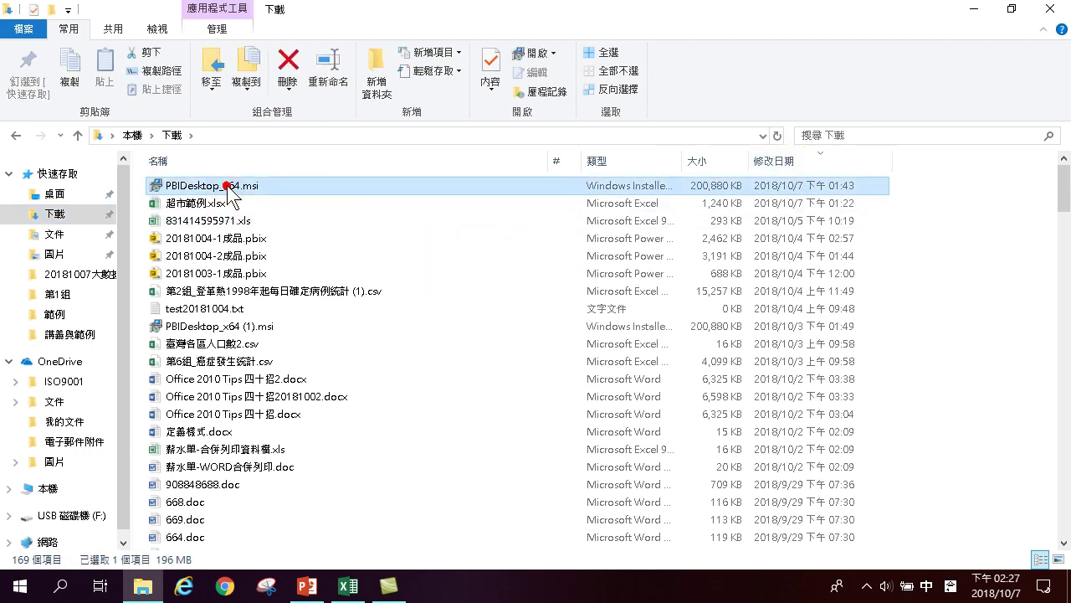
Run the PBIDesktop_x64.msi installer from the Downloads folder, allow its execution, and minimize the File Explorer and PowerPoint windows.
mouse_move(227, 189)
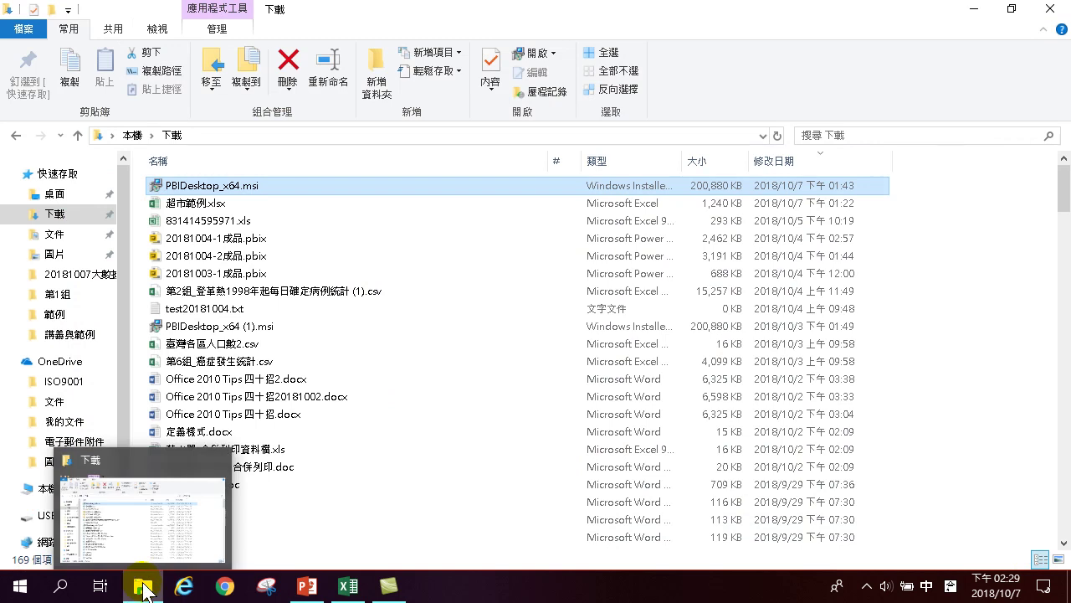
left_click(50, 213)
mouse_move(241, 193)
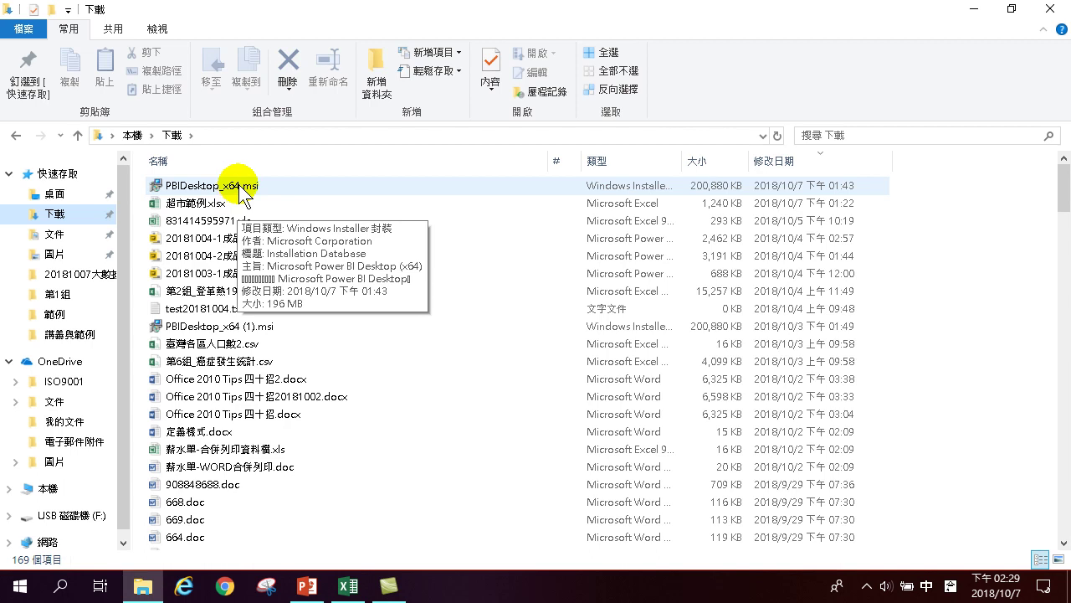
double_click(240, 191)
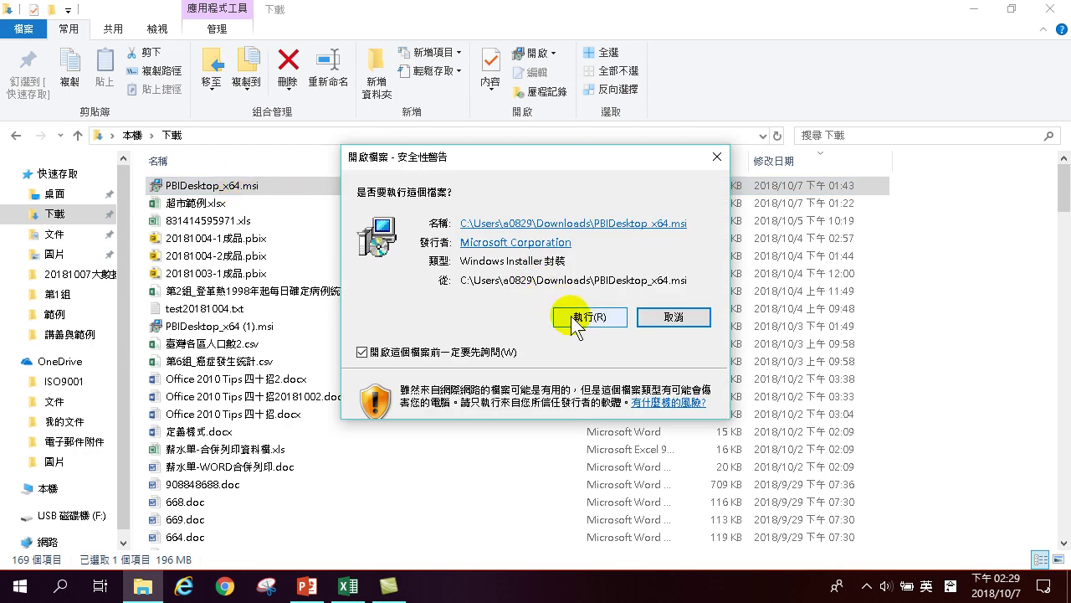
left_click(581, 318)
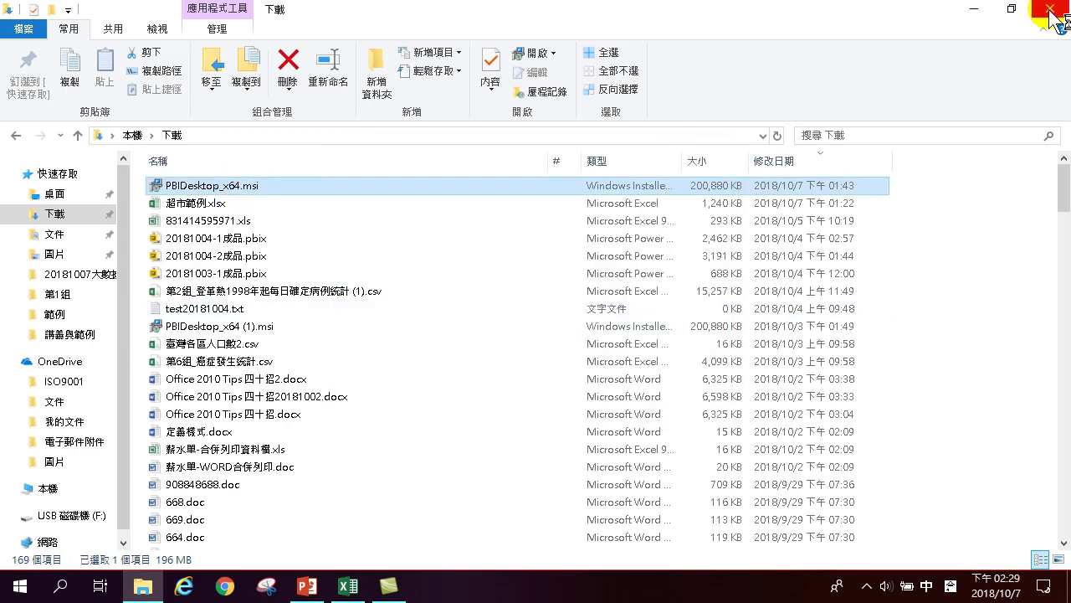
left_click(976, 10)
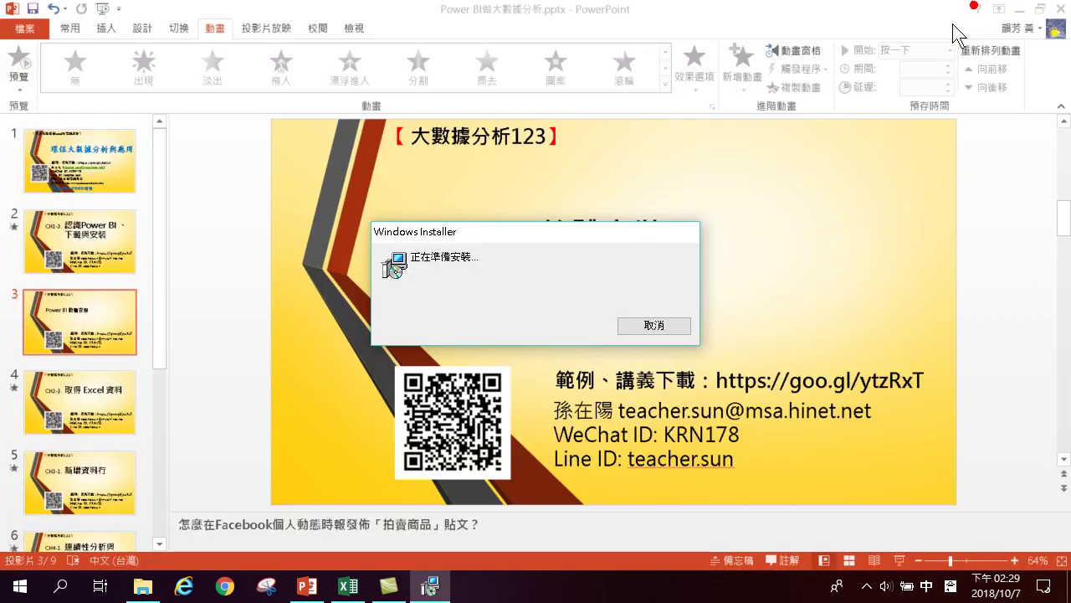
left_click(1028, 8)
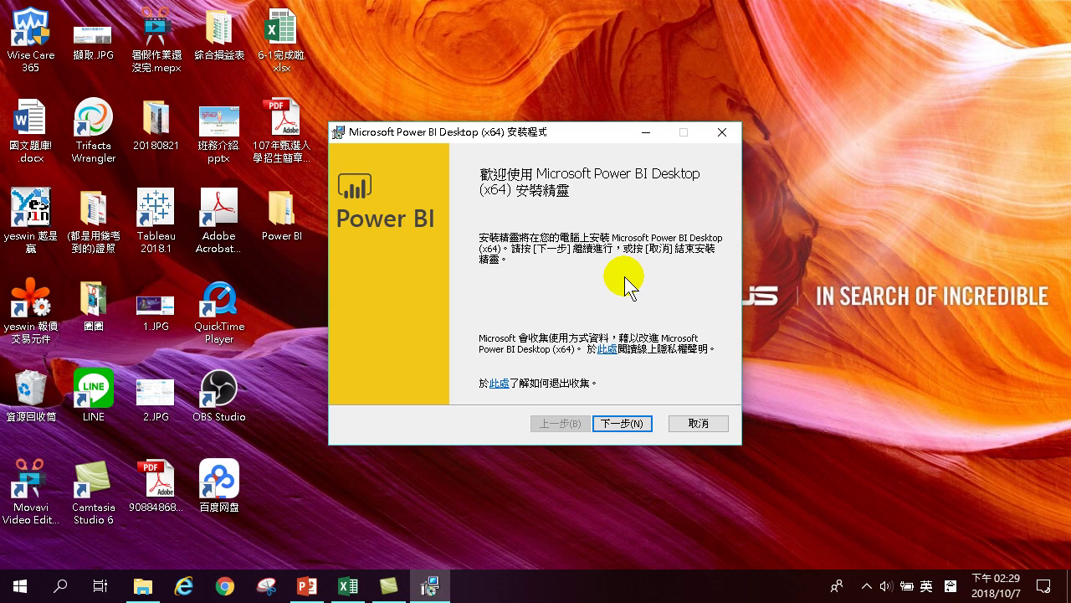
Advance the Microsoft Power BI Desktop (x64) setup wizard to the Microsoft software license terms and read through them.
left_click(620, 422)
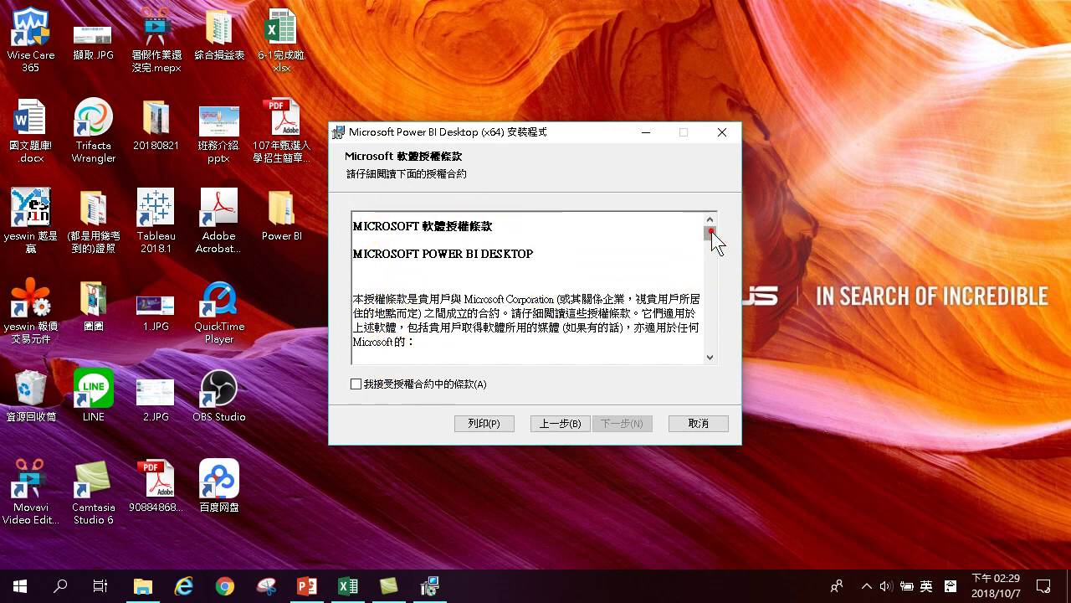
scroll(711, 234, "down", 3)
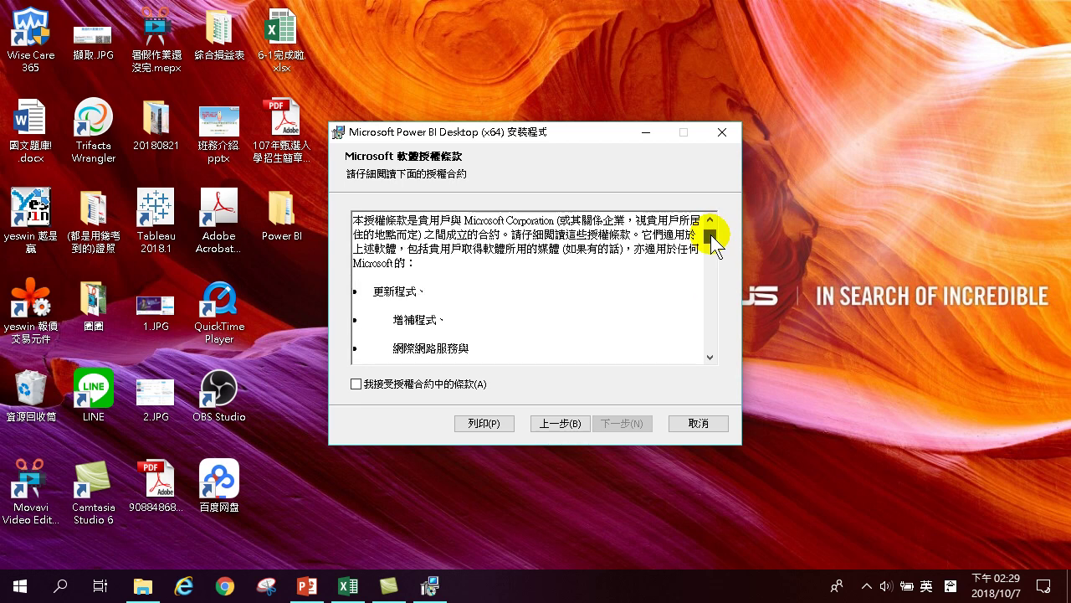
scroll(710, 237, "down", 3)
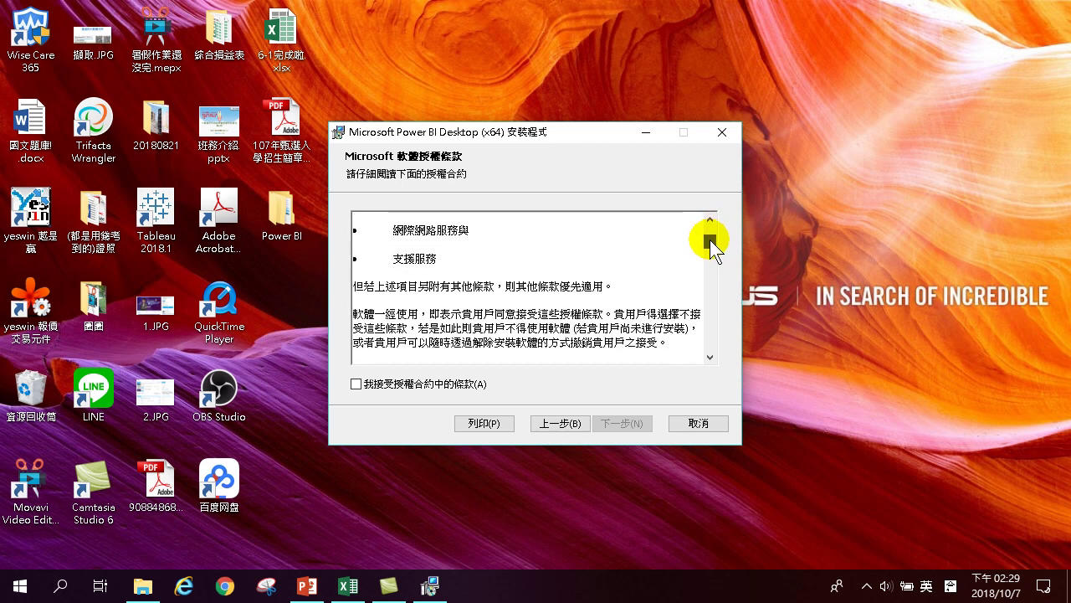
scroll(711, 242, "down", 2)
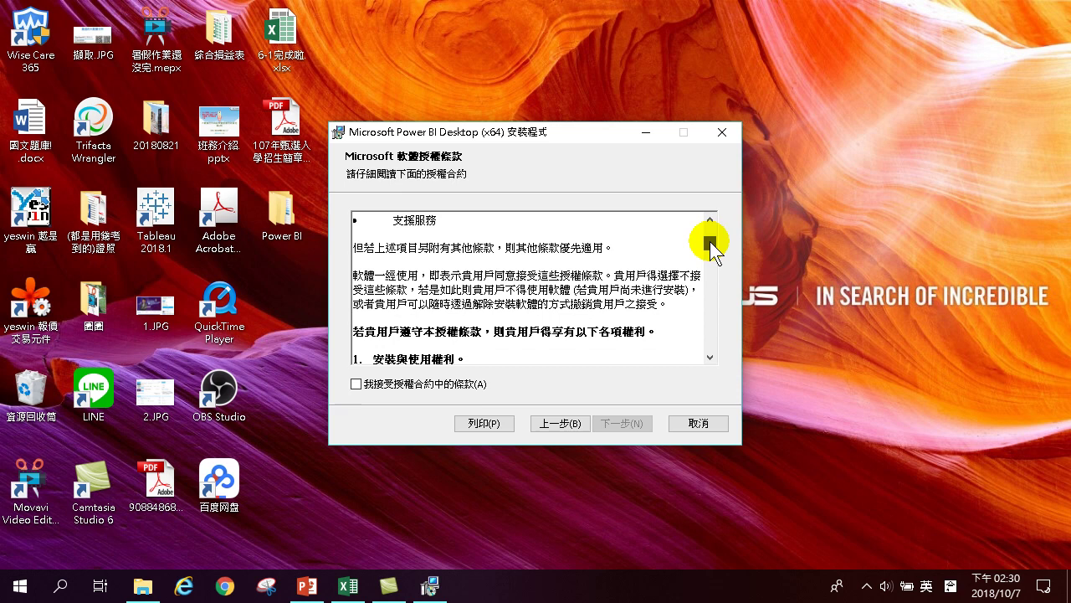
scroll(710, 242, "down", 2)
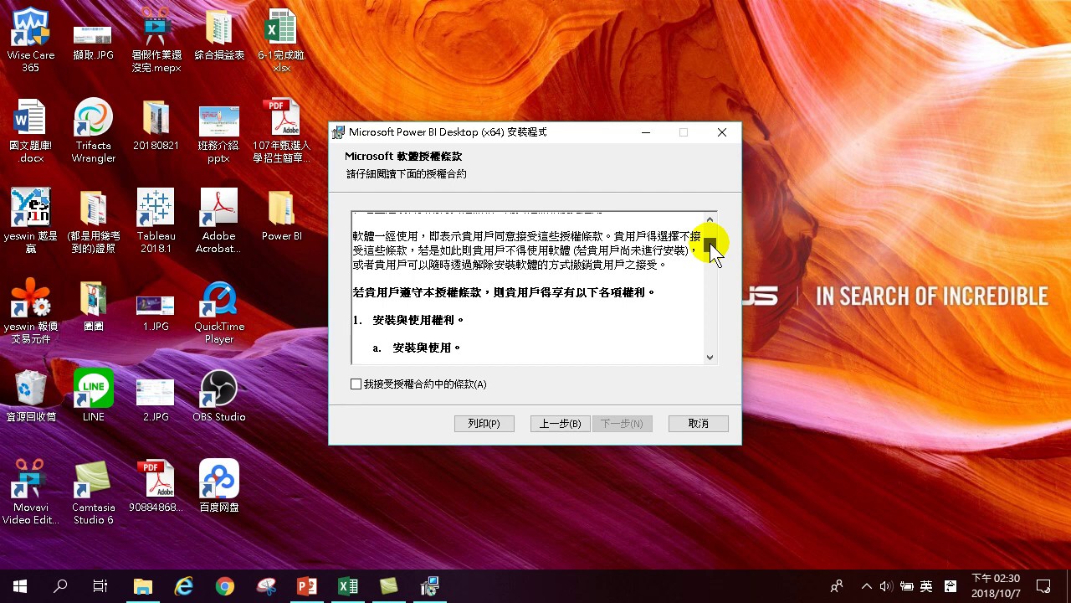
scroll(712, 251, "down", 3)
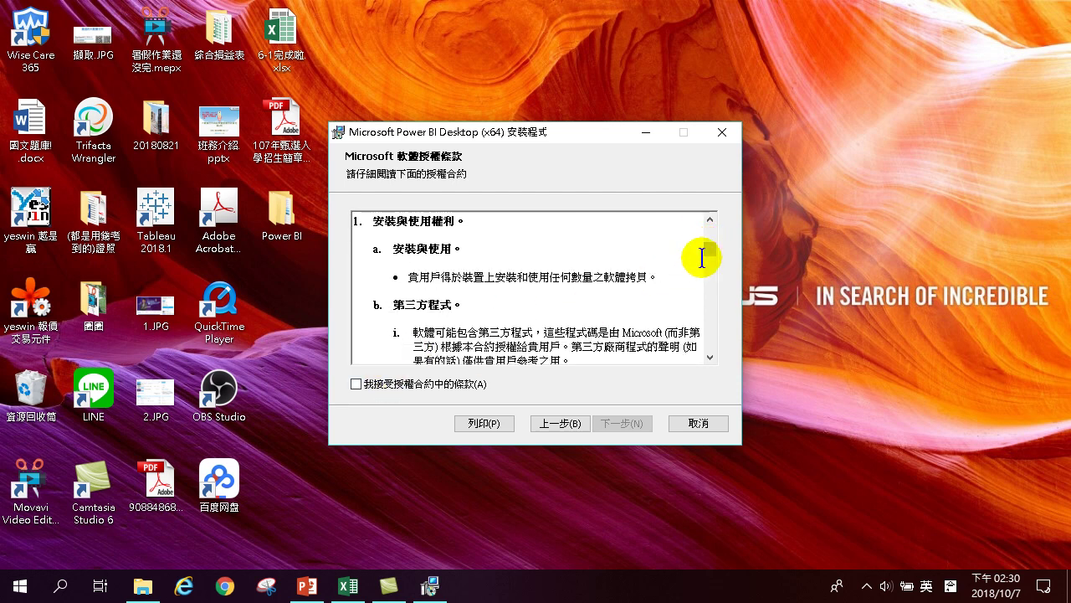
left_click(710, 251)
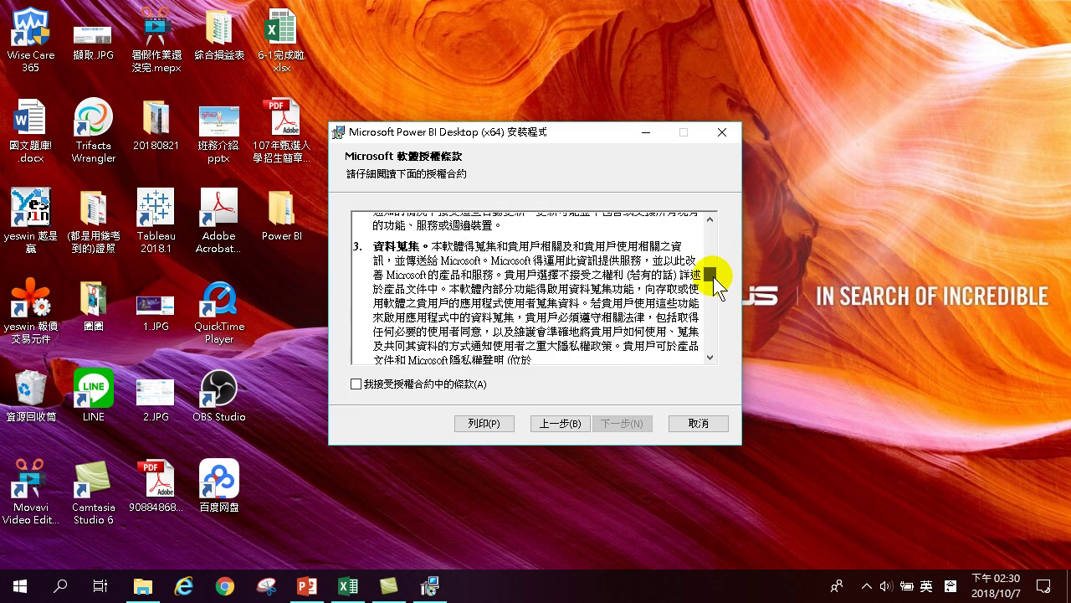